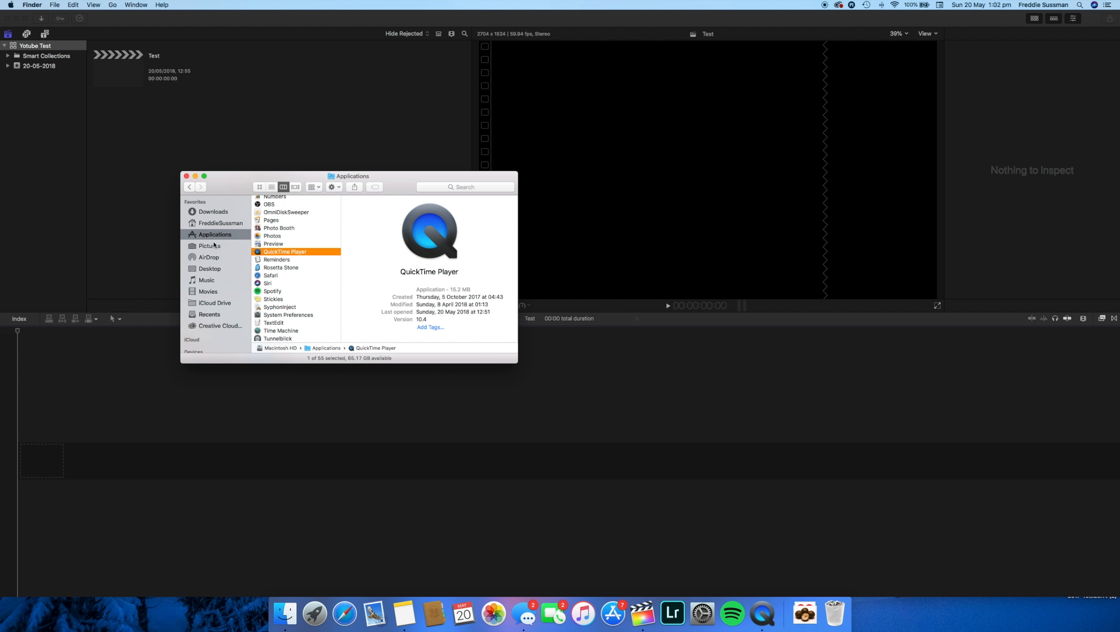
Add the Desktop image Screen Shot 2018-05-20 at 12.59.51 to the start of the Test project's timeline.
{"action": "left_click", "coordinate": [214, 269]}
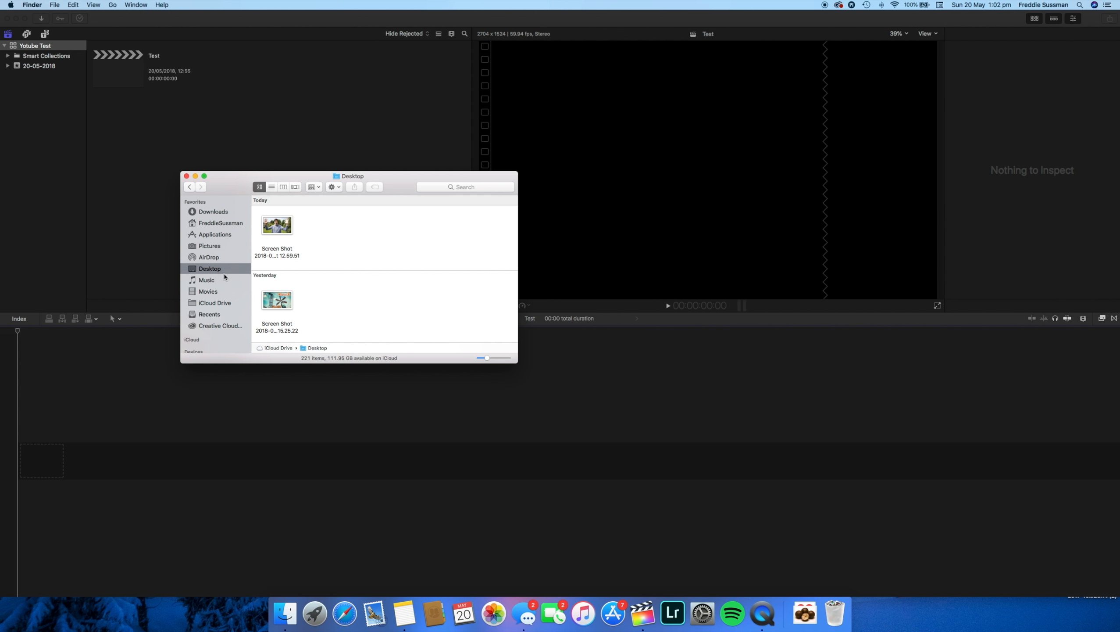
{"action": "left_click", "coordinate": [287, 221]}
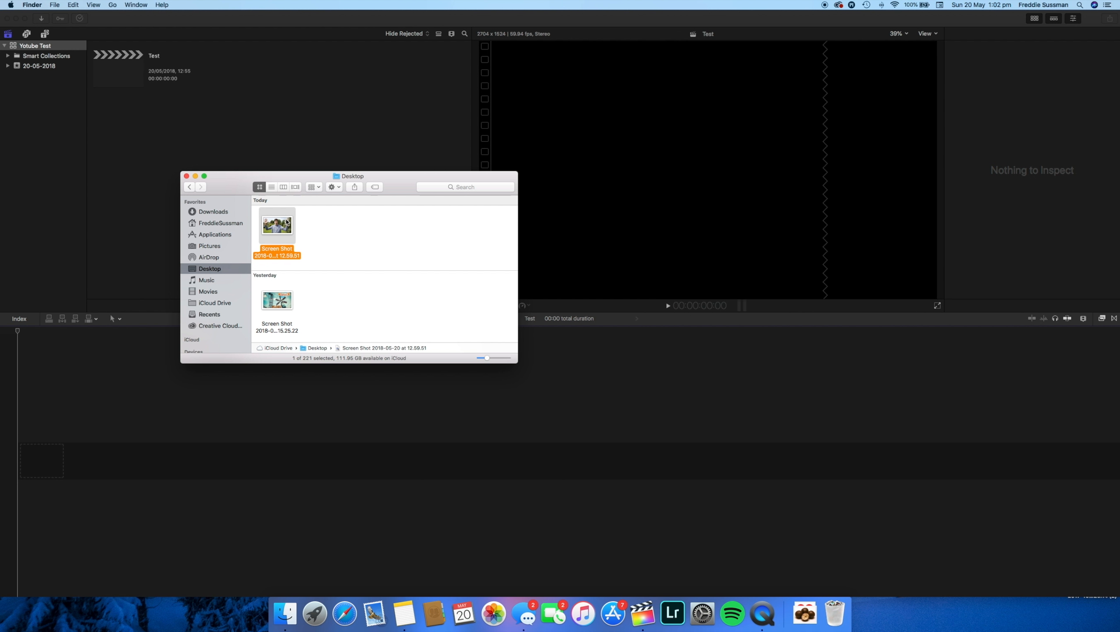
{"action": "left_click_drag", "start_coordinate": [287, 221], "coordinate": [231, 452]}
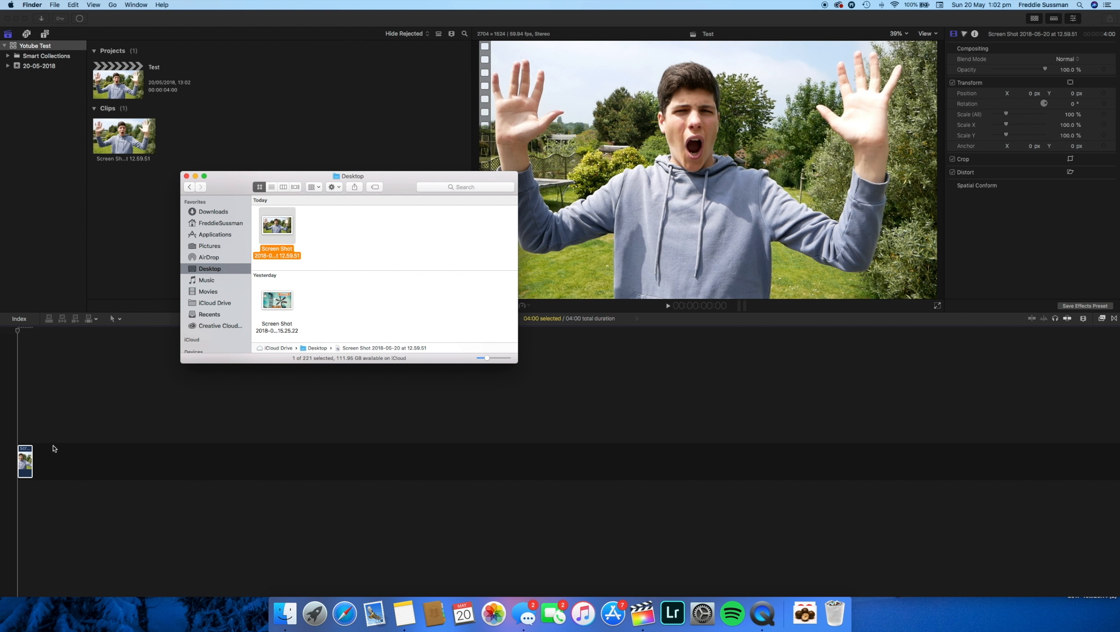
Copy the image clip and paste the duplicate directly after the original in the timeline.
{"action": "left_click", "coordinate": [23, 422]}
{"action": "key", "text": "super+equal"}
{"action": "key", "text": "super+equal"}
{"action": "key", "text": "super+equal"}
{"action": "key", "text": "super+minus"}
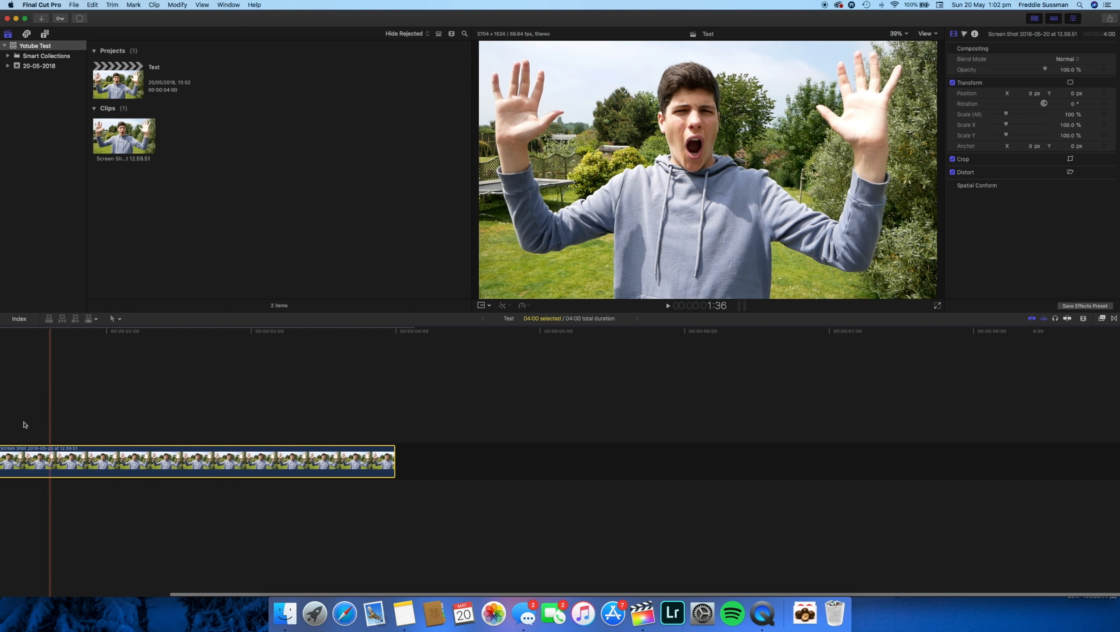
{"action": "scroll", "coordinate": [24, 424], "scroll_direction": "left", "scroll_amount": 4}
{"action": "scroll", "coordinate": [24, 424], "scroll_direction": "left", "scroll_amount": 2}
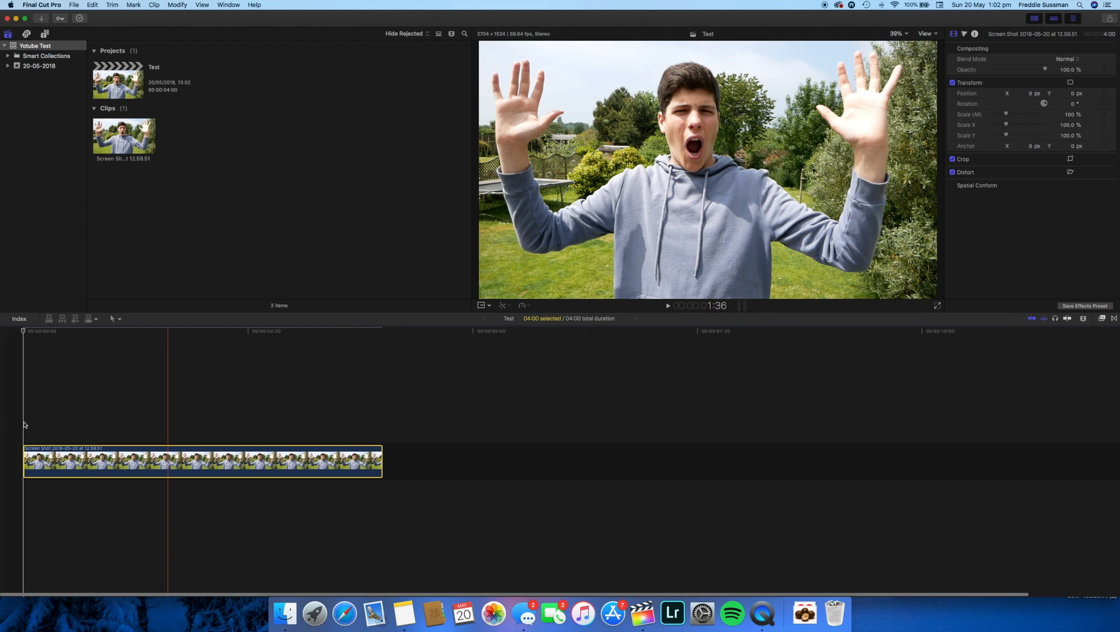
{"action": "key", "text": "super+minus"}
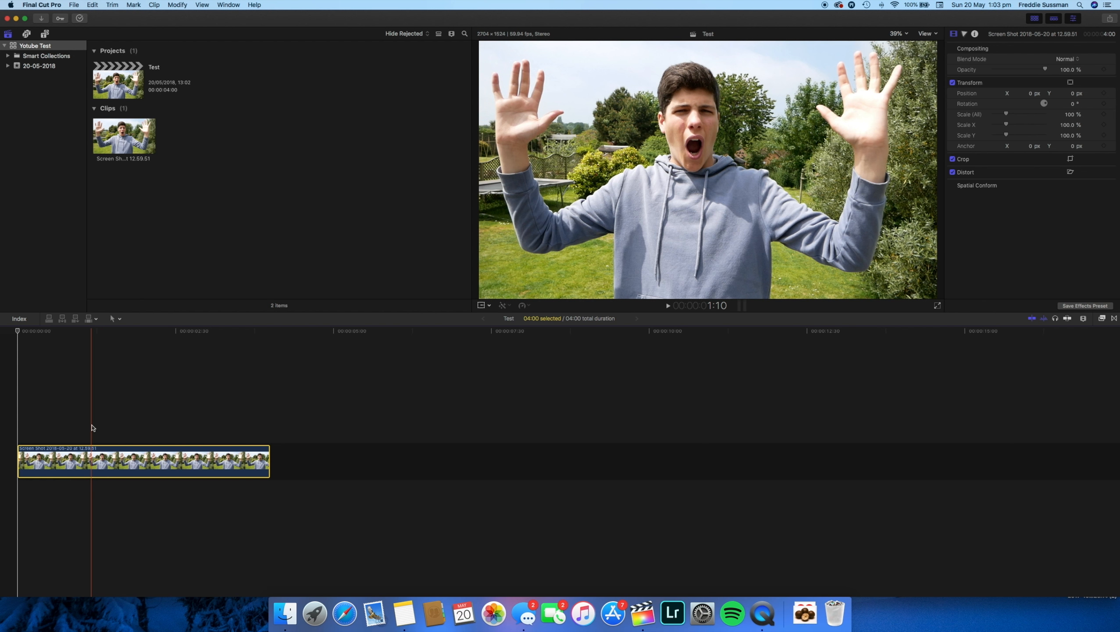
{"action": "left_click", "coordinate": [132, 433]}
{"action": "key", "text": "cmd+4"}
{"action": "left_click", "coordinate": [256, 460]}
{"action": "left_click", "coordinate": [186, 419]}
{"action": "left_click", "coordinate": [190, 455]}
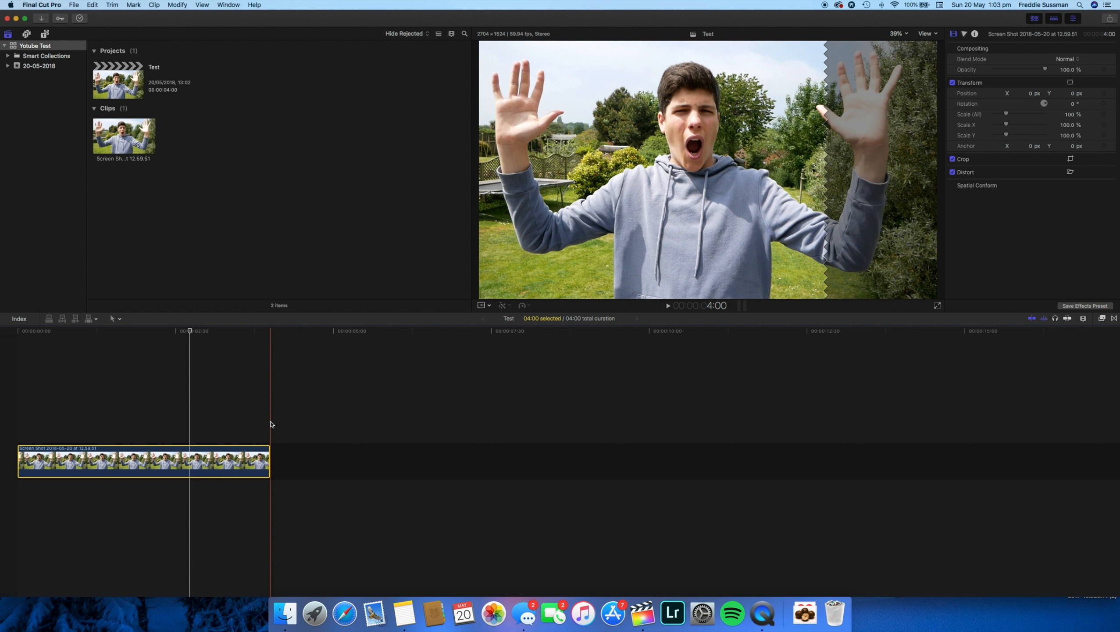
{"action": "key", "text": "super+v"}
{"action": "left_click", "coordinate": [307, 408]}
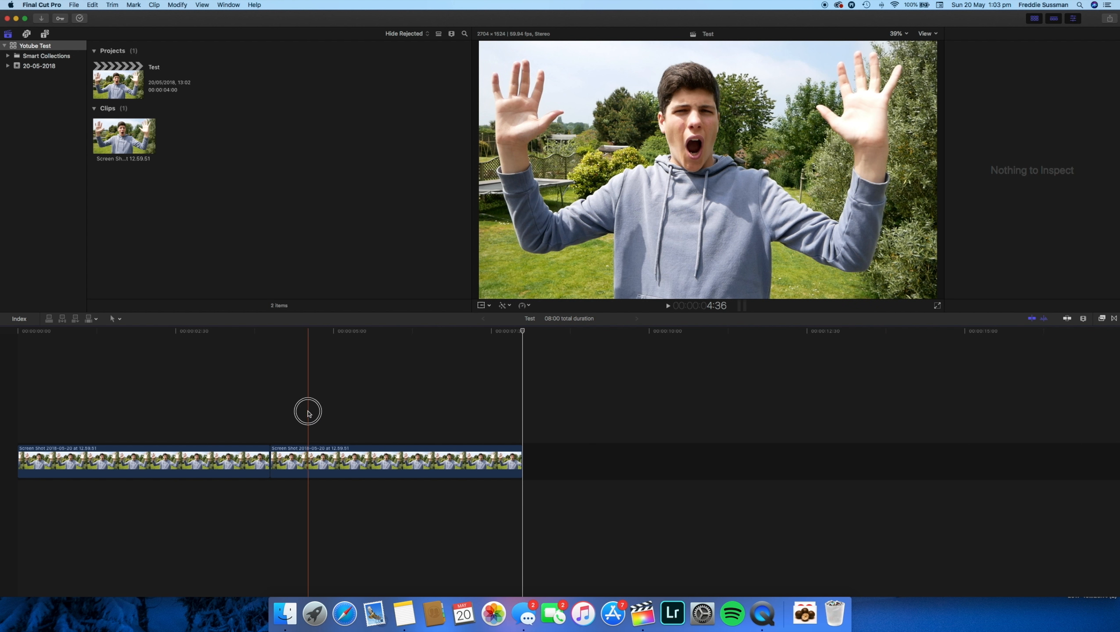
Stack the duplicate clip directly above the original, aligned to the timeline start, and select the upper clip.
{"action": "left_click_drag", "start_coordinate": [354, 462], "coordinate": [59, 423]}
{"action": "left_click", "coordinate": [110, 382]}
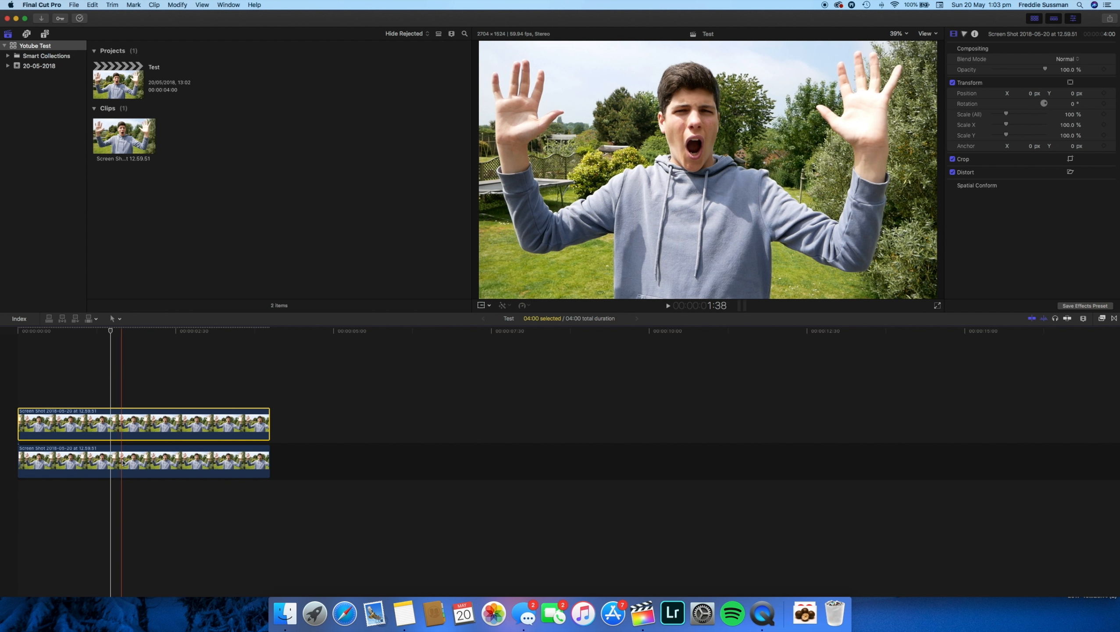
{"action": "left_click", "coordinate": [123, 463]}
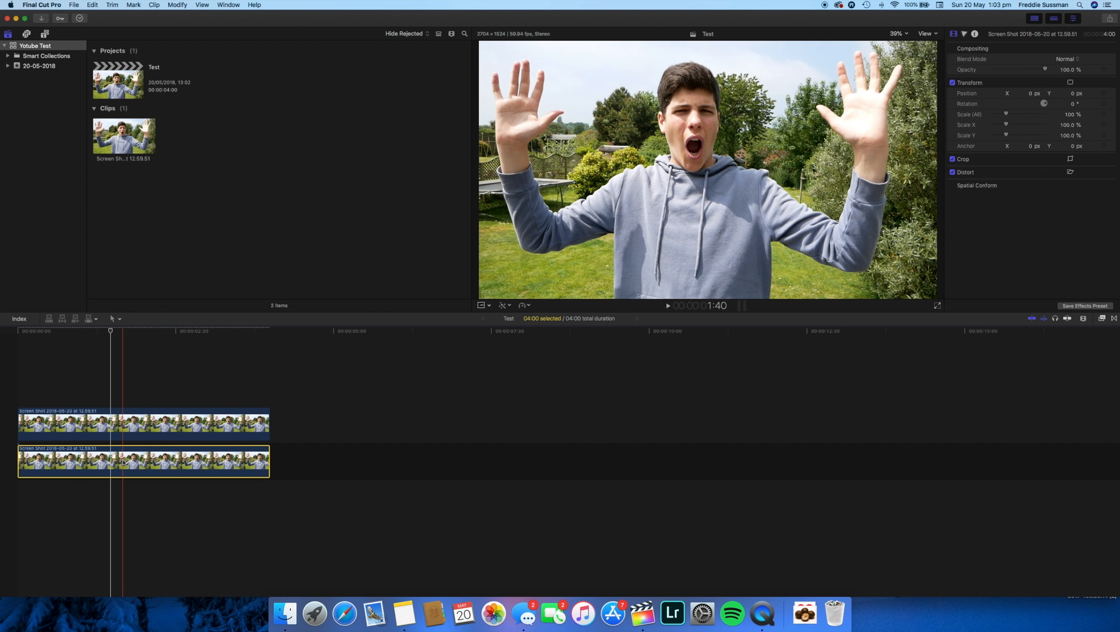
{"action": "left_click", "coordinate": [137, 423]}
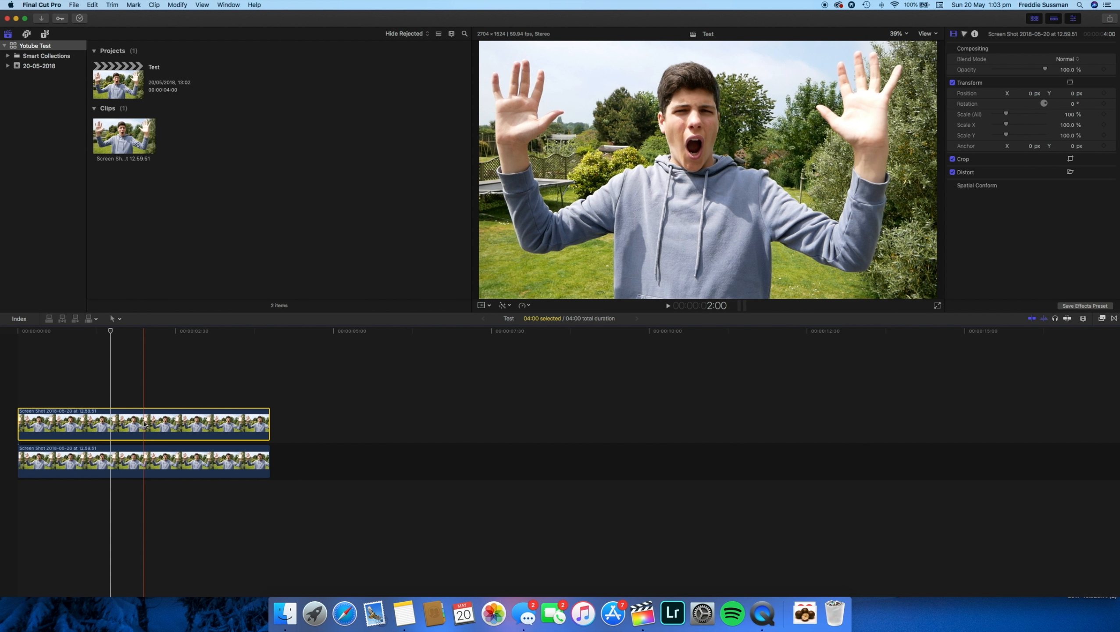
{"action": "left_click", "coordinate": [144, 383]}
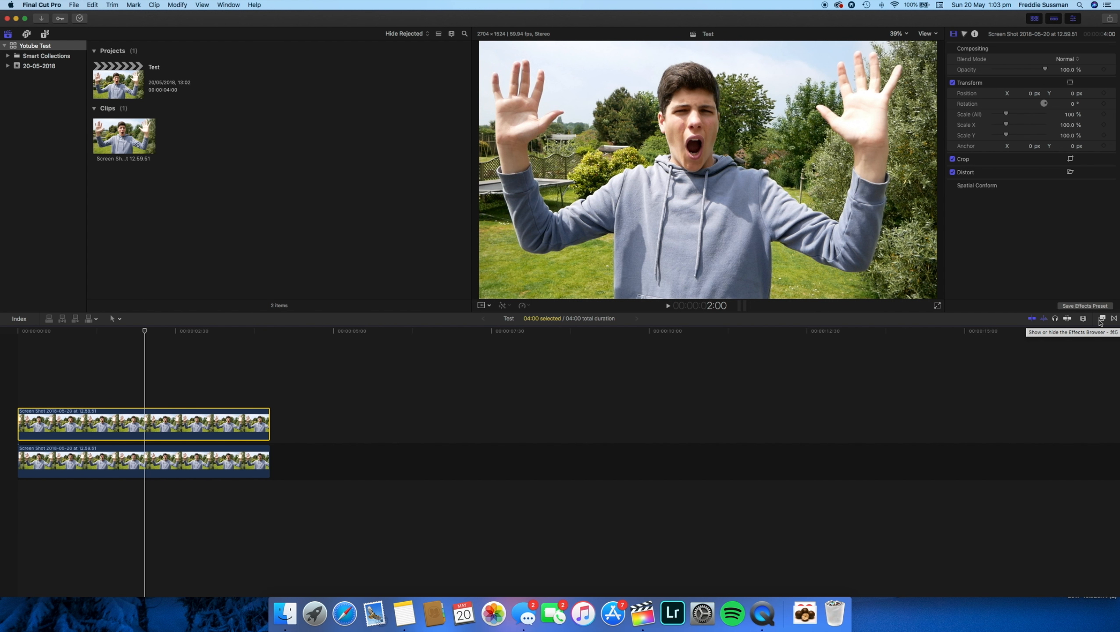
Search the effects for "mask" and apply the Draw Mask effect to the upper clip.
{"action": "left_click", "coordinate": [1102, 320]}
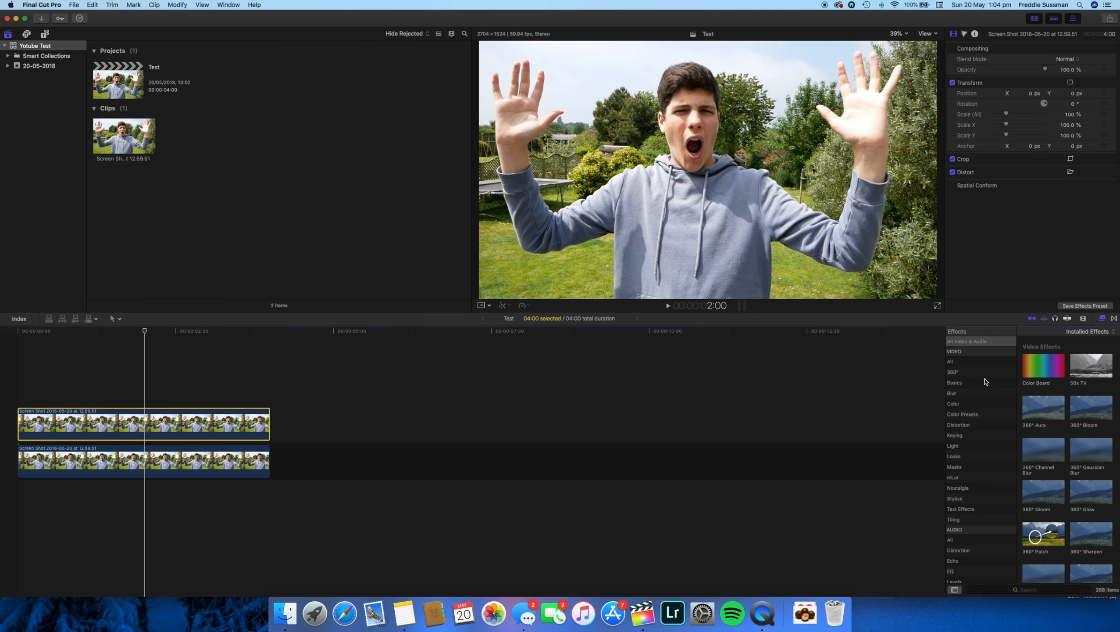
{"action": "left_click", "coordinate": [1034, 590]}
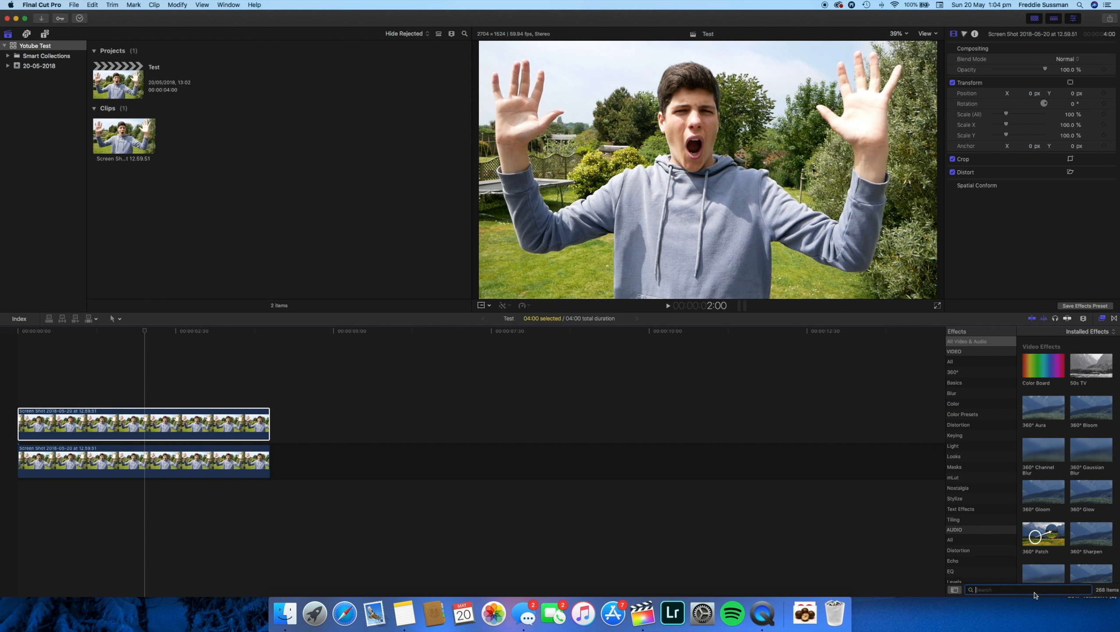
{"action": "type", "text": "mask"}
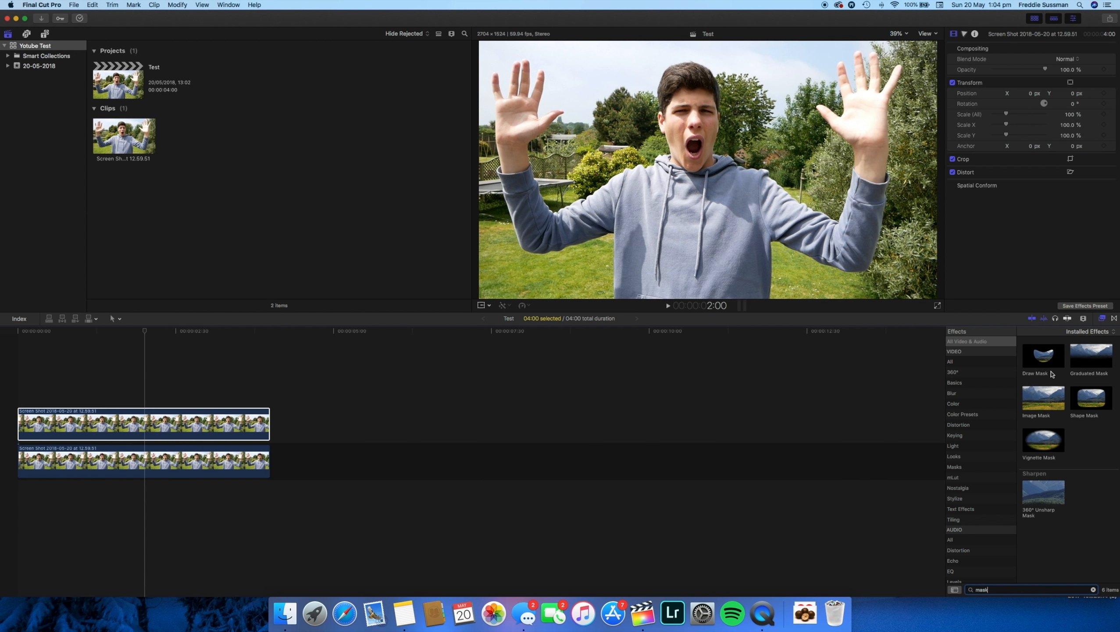
{"action": "mouse_move", "coordinate": [1052, 354]}
{"action": "left_mouse_down"}
{"action": "mouse_move", "coordinate": [513, 378]}
{"action": "mouse_move", "coordinate": [198, 432]}
{"action": "left_mouse_up"}
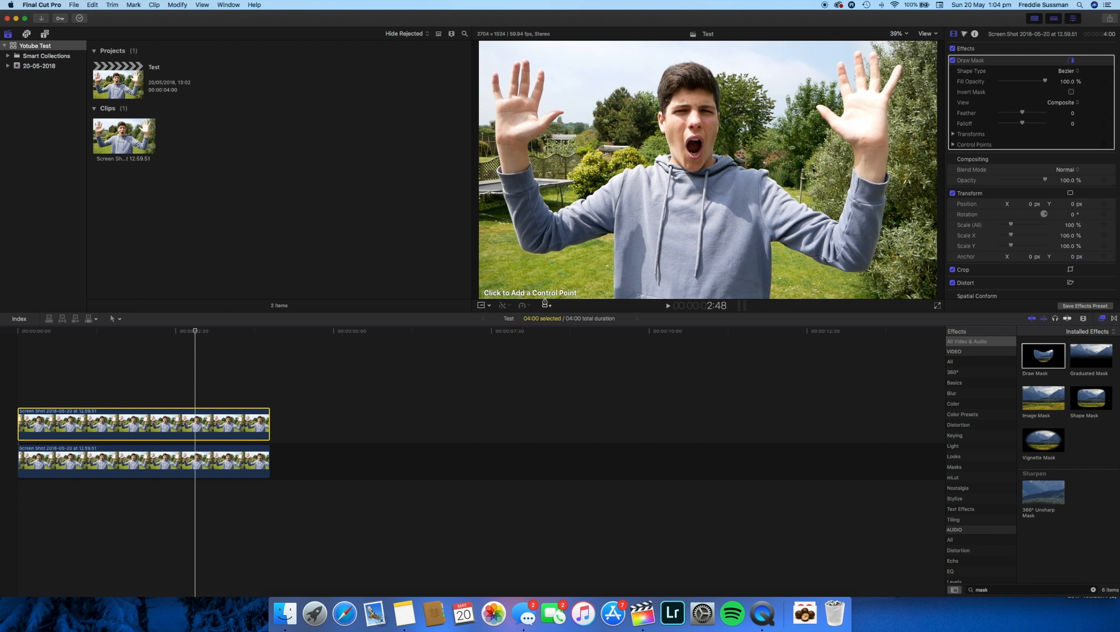
Trace the person's arms, hands, head and torso with mask control points, closing the shape along the frame's lower edge.
{"action": "left_click", "coordinate": [615, 266]}
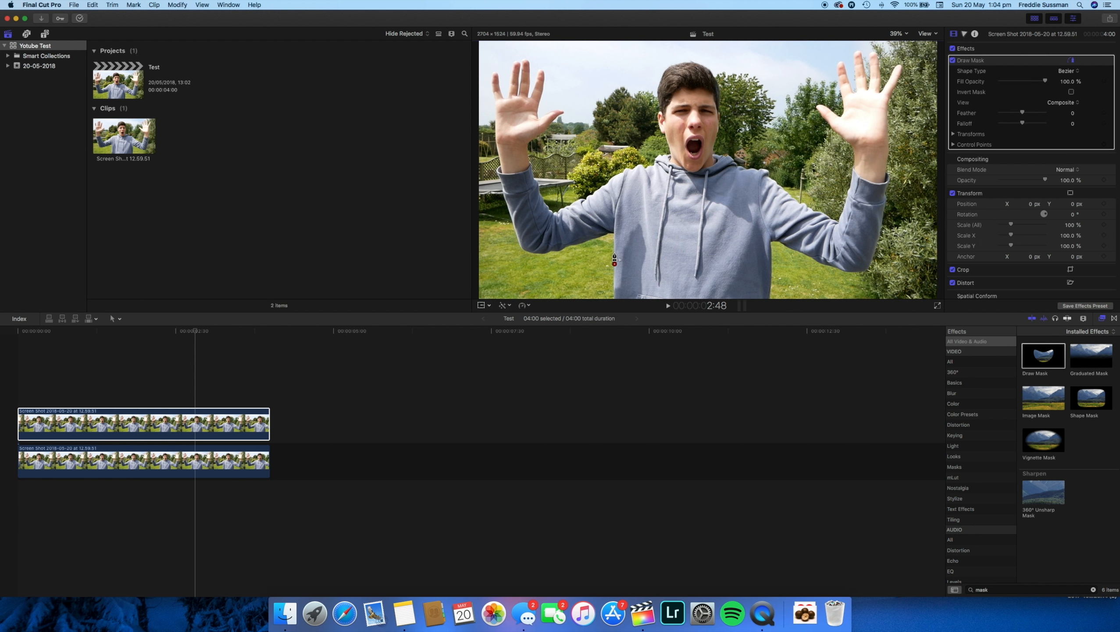
{"action": "left_click", "coordinate": [615, 250]}
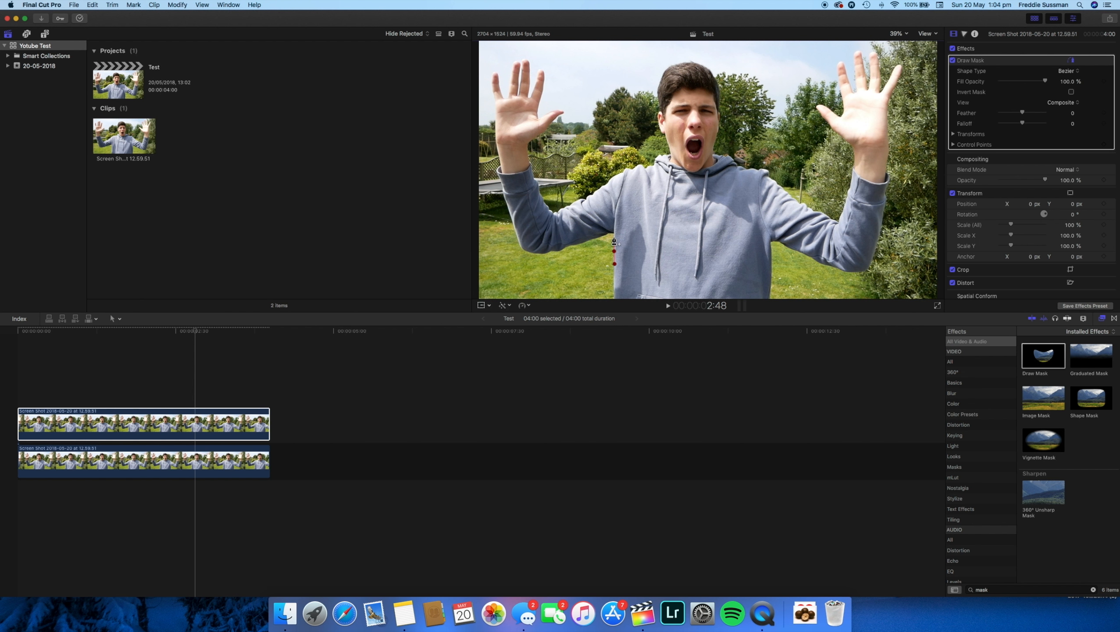
{"action": "left_click", "coordinate": [609, 234]}
{"action": "left_click", "coordinate": [600, 236]}
{"action": "left_click", "coordinate": [584, 243]}
{"action": "left_click", "coordinate": [573, 247]}
{"action": "left_click", "coordinate": [564, 249]}
{"action": "left_click", "coordinate": [557, 252]}
{"action": "left_click", "coordinate": [551, 252]}
{"action": "left_click", "coordinate": [542, 255]}
{"action": "left_click", "coordinate": [533, 254]}
{"action": "left_click", "coordinate": [520, 246]}
{"action": "left_click", "coordinate": [516, 235]}
{"action": "left_click", "coordinate": [513, 225]}
{"action": "left_click", "coordinate": [509, 211]}
{"action": "left_click", "coordinate": [504, 200]}
{"action": "left_click", "coordinate": [501, 190]}
{"action": "left_click", "coordinate": [501, 180]}
{"action": "left_click", "coordinate": [497, 170]}
{"action": "left_click", "coordinate": [493, 93]}
{"action": "left_click", "coordinate": [496, 74]}
{"action": "left_click", "coordinate": [522, 61]}
{"action": "left_click", "coordinate": [538, 70]}
{"action": "left_click", "coordinate": [546, 84]}
{"action": "left_click", "coordinate": [567, 112]}
{"action": "left_click", "coordinate": [551, 132]}
{"action": "left_click", "coordinate": [531, 153]}
{"action": "left_click", "coordinate": [537, 181]}
{"action": "left_click", "coordinate": [558, 211]}
{"action": "left_click", "coordinate": [584, 201]}
{"action": "left_click", "coordinate": [628, 174]}
{"action": "left_click", "coordinate": [660, 158]}
{"action": "left_click", "coordinate": [663, 128]}
{"action": "left_click", "coordinate": [659, 89]}
{"action": "left_click", "coordinate": [706, 70]}
{"action": "left_click", "coordinate": [718, 140]}
{"action": "left_click", "coordinate": [747, 172]}
{"action": "left_click", "coordinate": [788, 196]}
{"action": "left_click", "coordinate": [841, 221]}
{"action": "left_click", "coordinate": [853, 165]}
{"action": "left_click", "coordinate": [818, 108]}
{"action": "left_click", "coordinate": [843, 61]}
{"action": "left_click", "coordinate": [857, 92]}
{"action": "left_click", "coordinate": [855, 52]}
{"action": "left_click", "coordinate": [864, 89]}
{"action": "left_click", "coordinate": [876, 53]}
{"action": "left_click", "coordinate": [902, 66]}
{"action": "left_click", "coordinate": [891, 102]}
{"action": "left_click", "coordinate": [888, 177]}
{"action": "left_click", "coordinate": [862, 267]}
{"action": "left_click", "coordinate": [773, 261]}
{"action": "left_click", "coordinate": [773, 286]}
{"action": "left_click", "coordinate": [771, 298]}
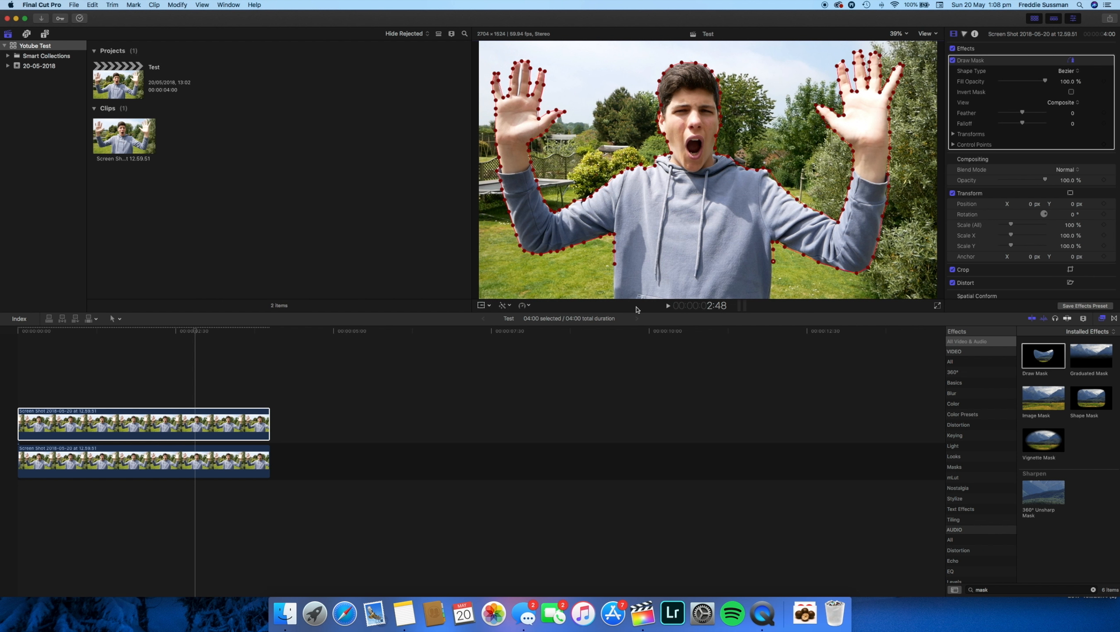
{"action": "left_click", "coordinate": [614, 299]}
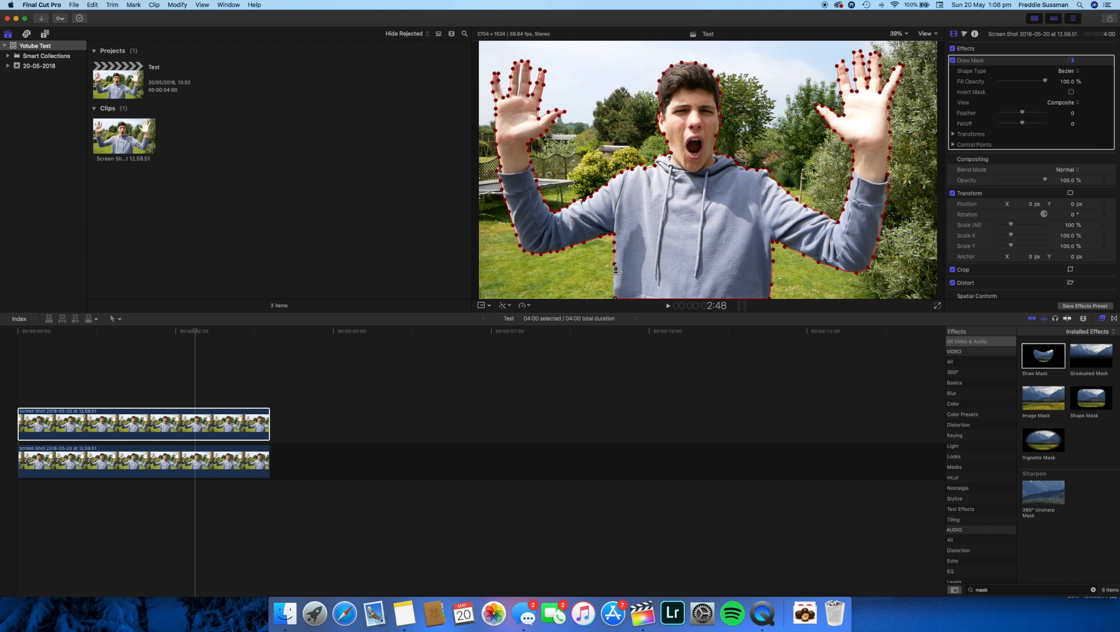
{"action": "left_click", "coordinate": [615, 268]}
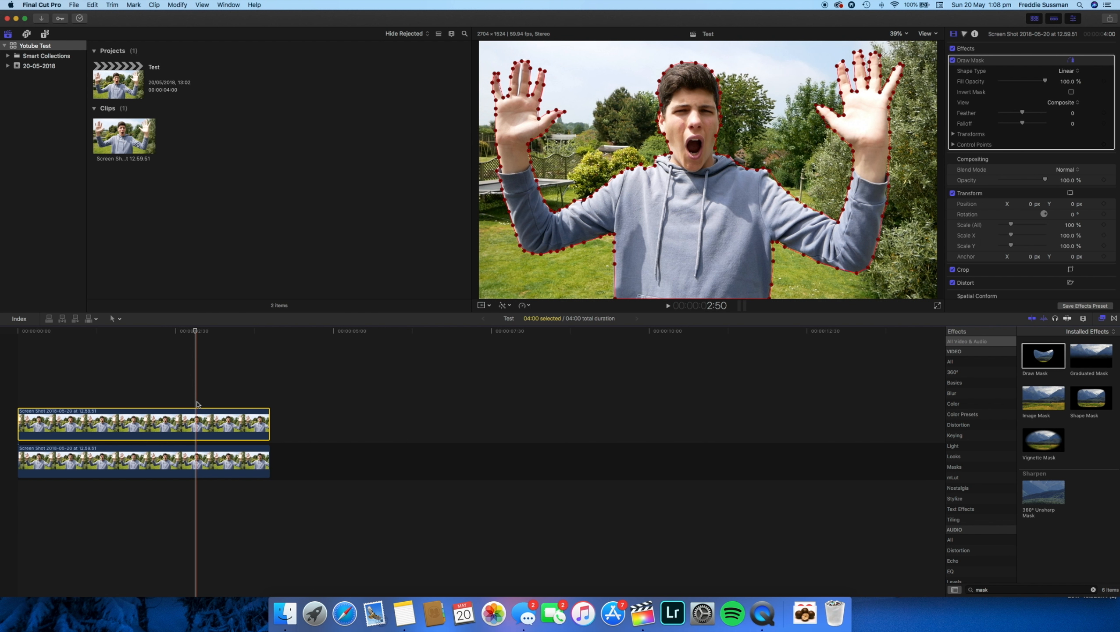
Slide the masked upper clip past the lower clip's end to check the cutout, and return it to the timeline start.
{"action": "left_click", "coordinate": [192, 459]}
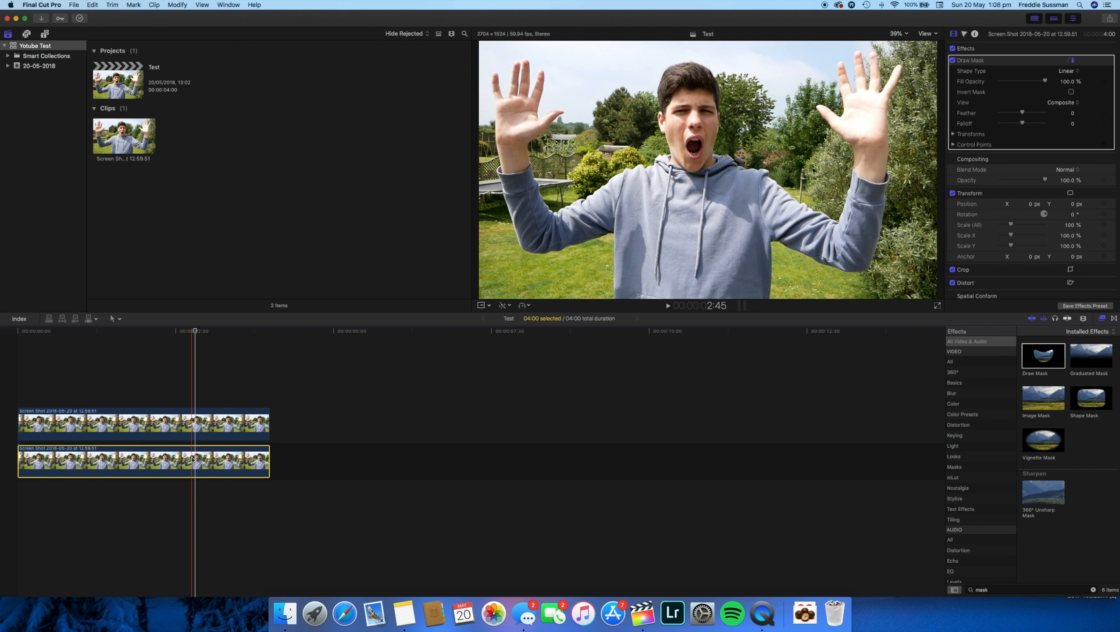
{"action": "left_click", "coordinate": [208, 433]}
{"action": "left_click_drag", "start_coordinate": [208, 433], "coordinate": [250, 432]}
{"action": "left_click", "coordinate": [296, 390]}
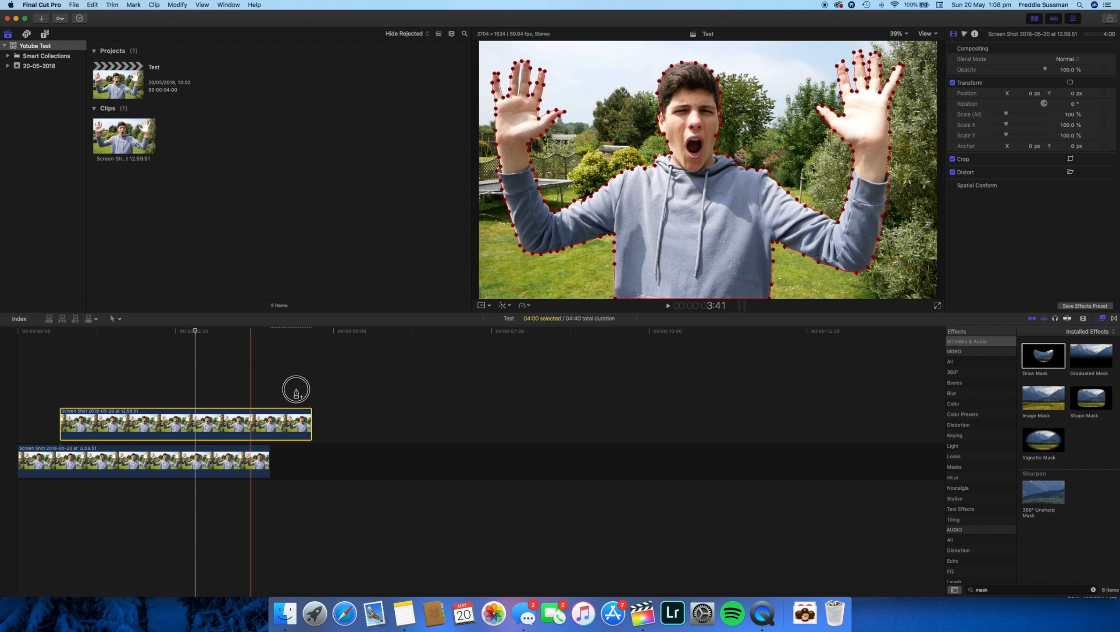
{"action": "left_click", "coordinate": [297, 425]}
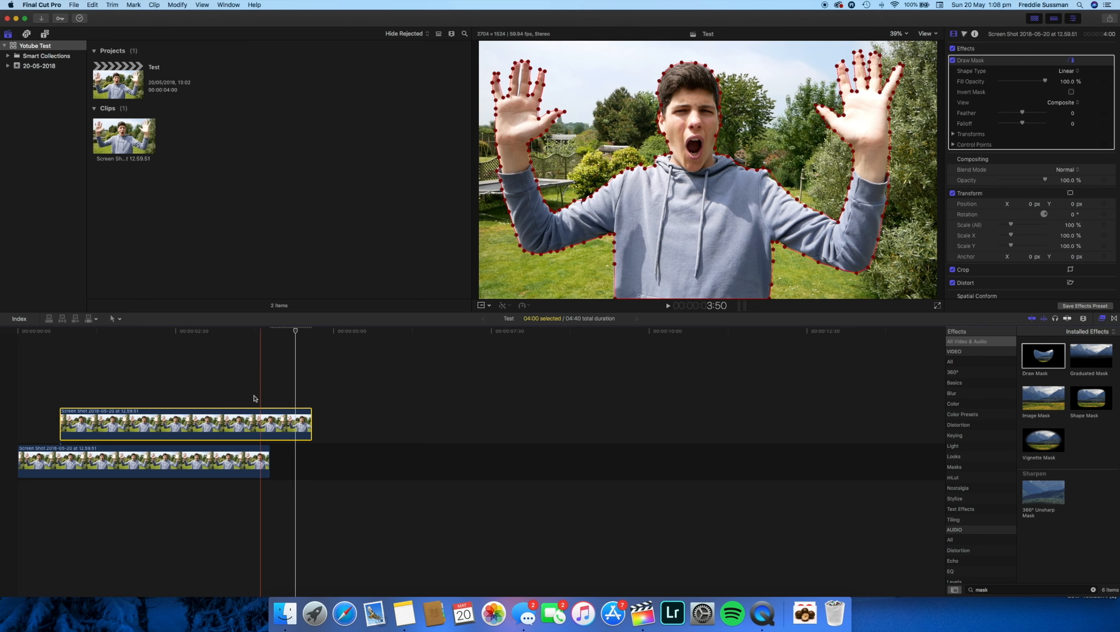
{"action": "left_click_drag", "start_coordinate": [204, 407], "coordinate": [142, 425]}
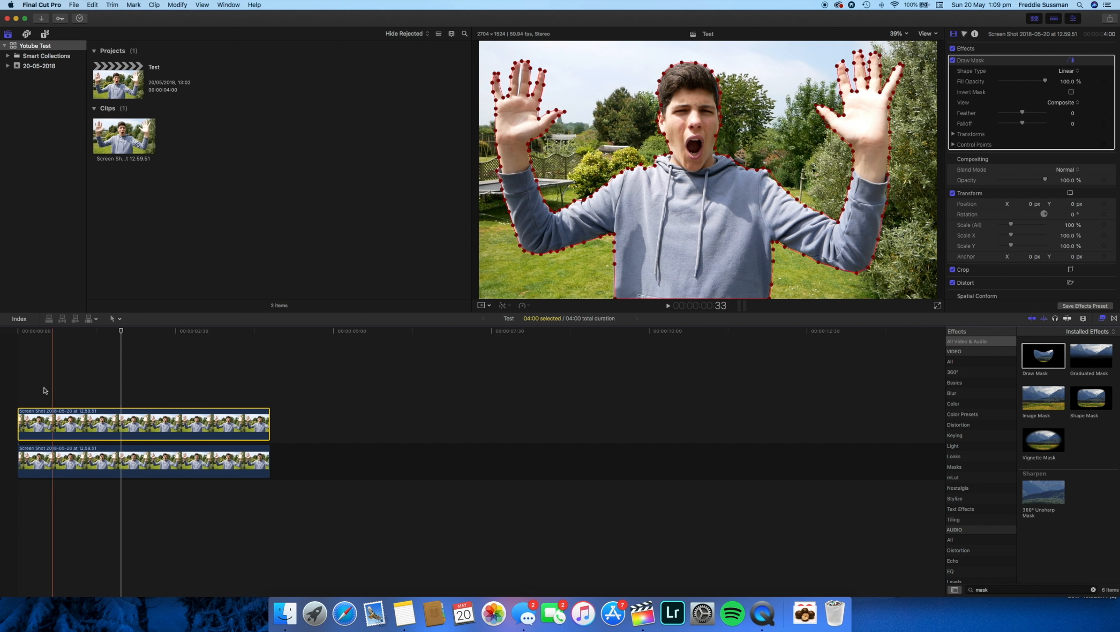
Paste a copy of the masked clip as a third layer on top, aligned with the clips below.
{"action": "key", "text": "alt+v"}
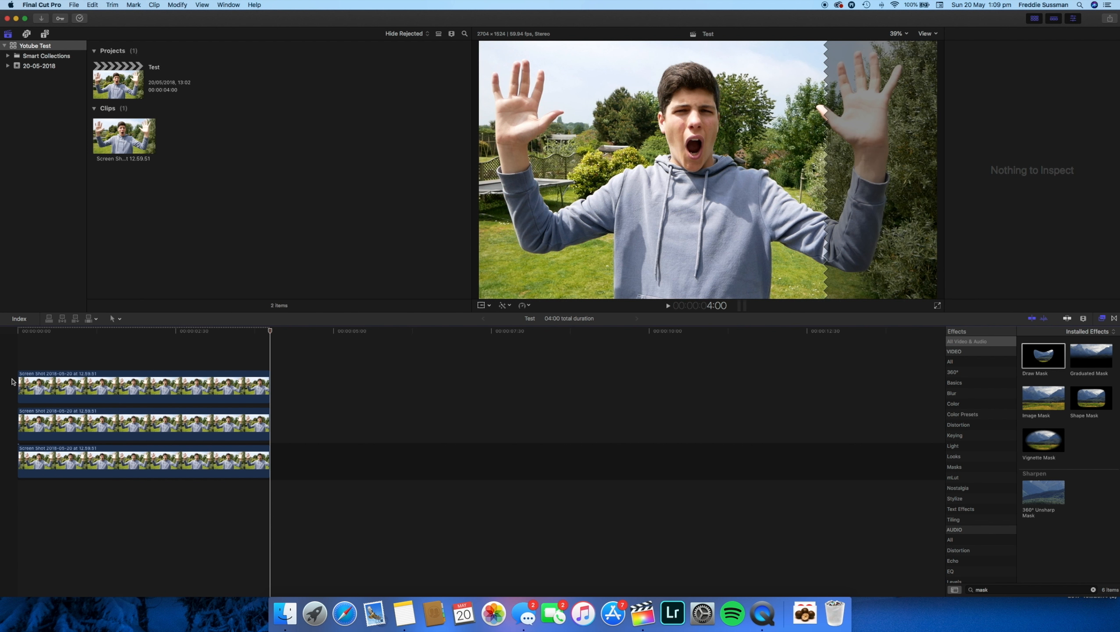
{"action": "left_click", "coordinate": [142, 347]}
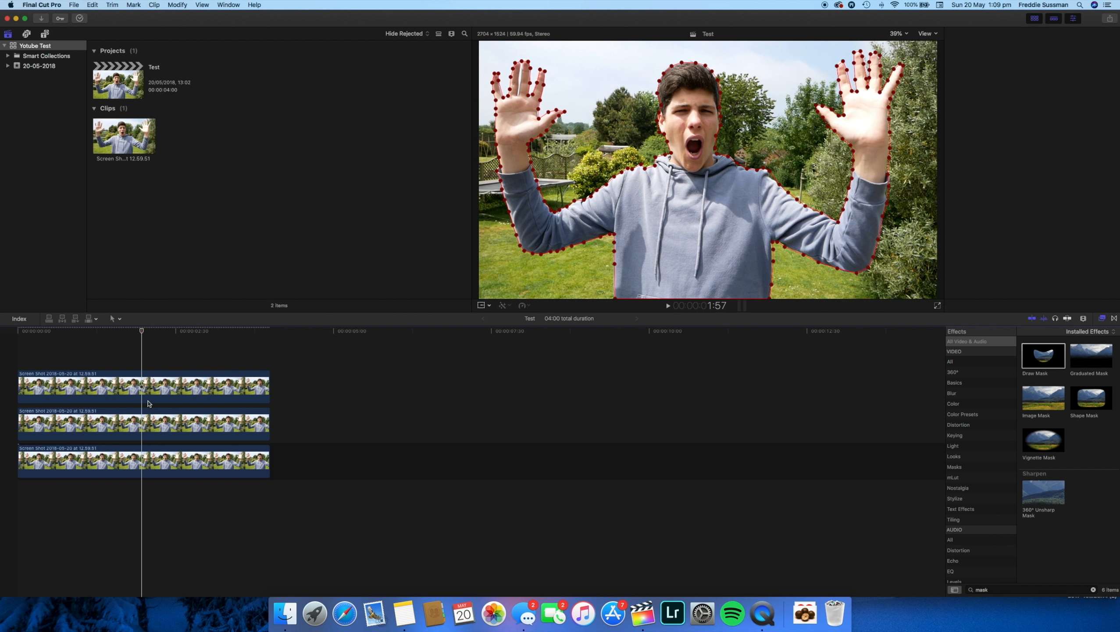
Set the middle clip's Draw Mask Feather to 21 and raise its Color Board Master exposure to 100%.
{"action": "left_click", "coordinate": [150, 433]}
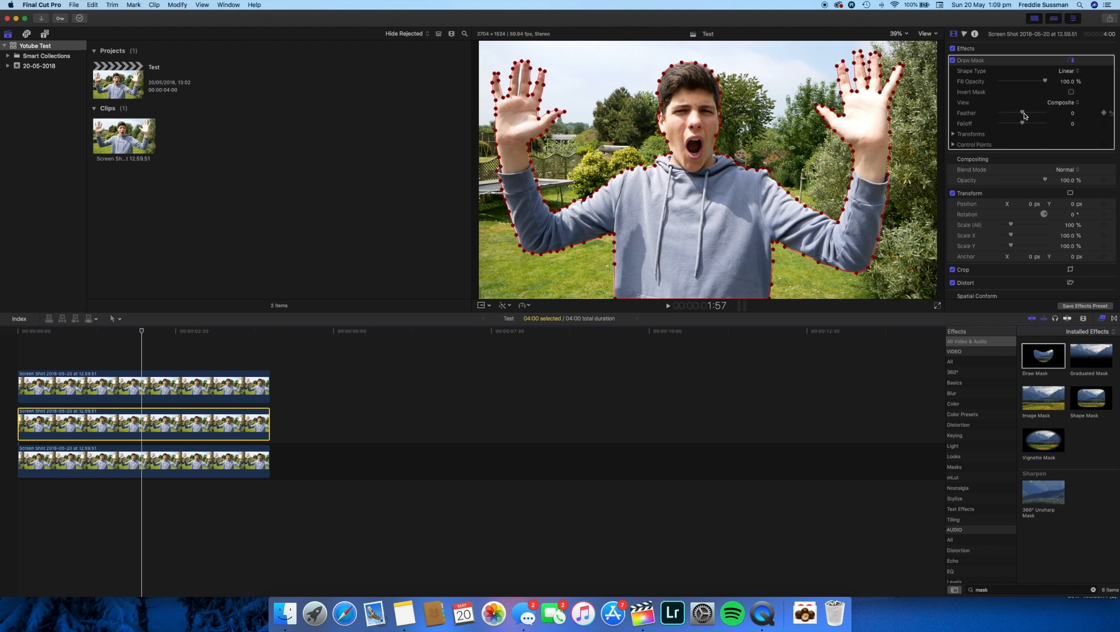
{"action": "left_click_drag", "start_coordinate": [1025, 115], "coordinate": [1030, 116]}
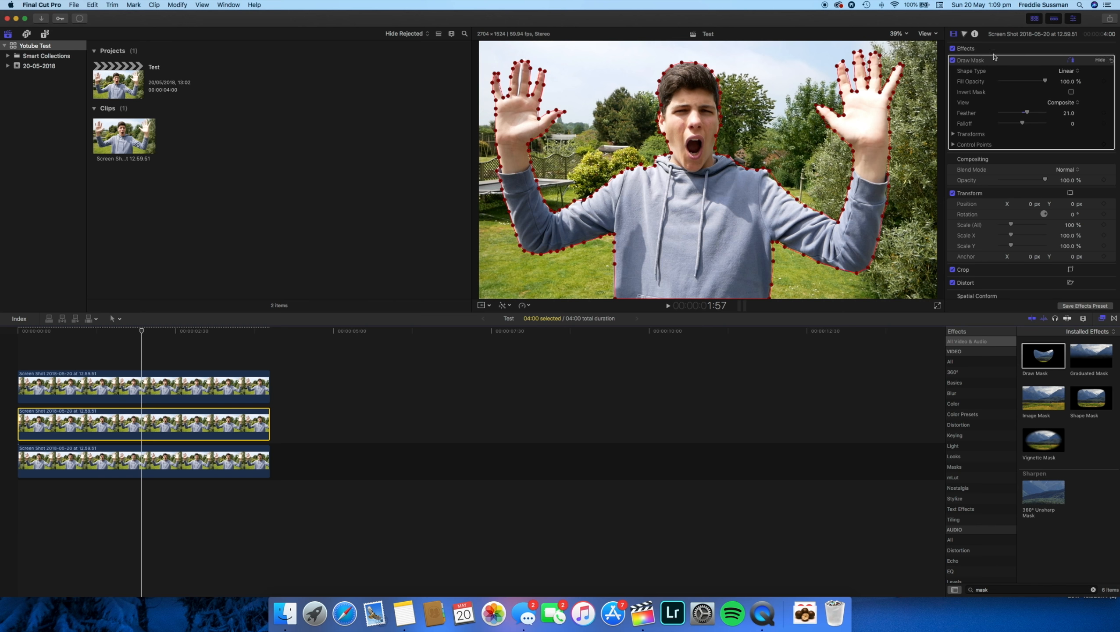
{"action": "left_click", "coordinate": [965, 35]}
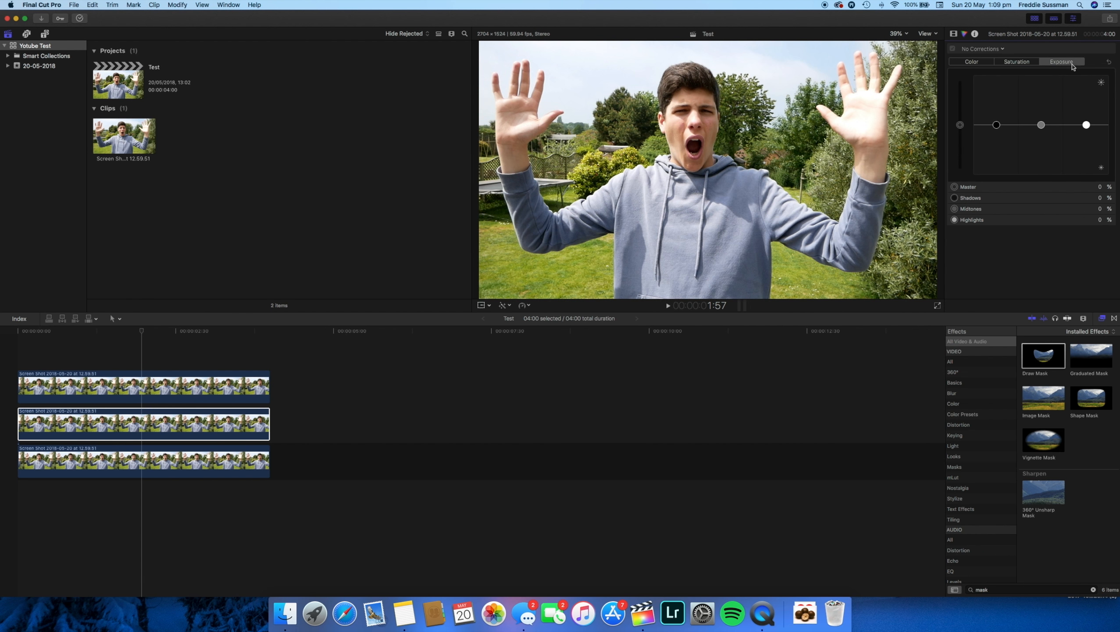
{"action": "left_click_drag", "start_coordinate": [963, 127], "coordinate": [964, 42]}
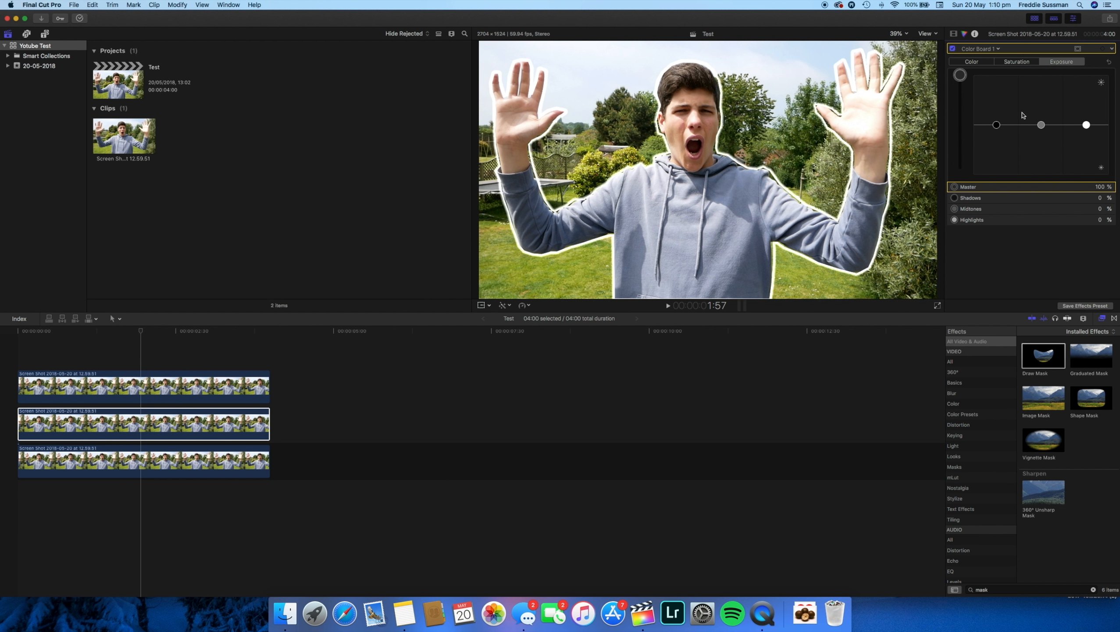
Fine-tune the Feather of the middle clip's Draw Mask to control the thickness of the white outline.
{"action": "left_click", "coordinate": [954, 34]}
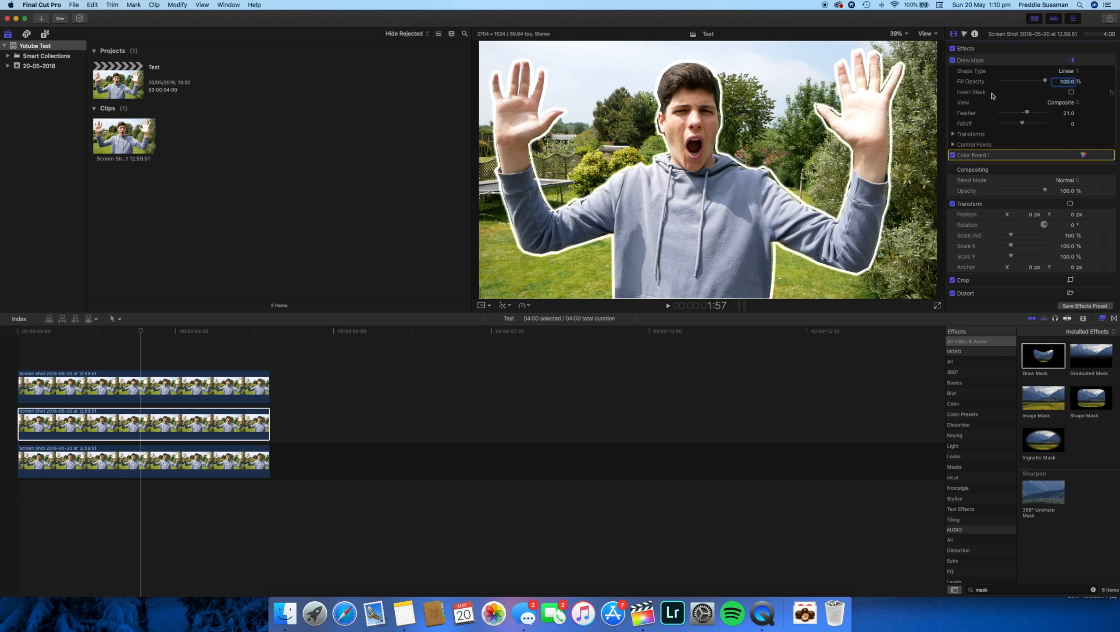
{"action": "left_click", "coordinate": [1028, 114]}
{"action": "mouse_move", "coordinate": [1028, 114]}
{"action": "left_mouse_down"}
{"action": "mouse_move", "coordinate": [1051, 116]}
{"action": "mouse_move", "coordinate": [1029, 119]}
{"action": "left_mouse_up"}
Try a blue outline by moving the Color Board Master, Shadows, Midtones and Highlights colors to about 52° at -100%, and reset the colors.
{"action": "left_click", "coordinate": [965, 35]}
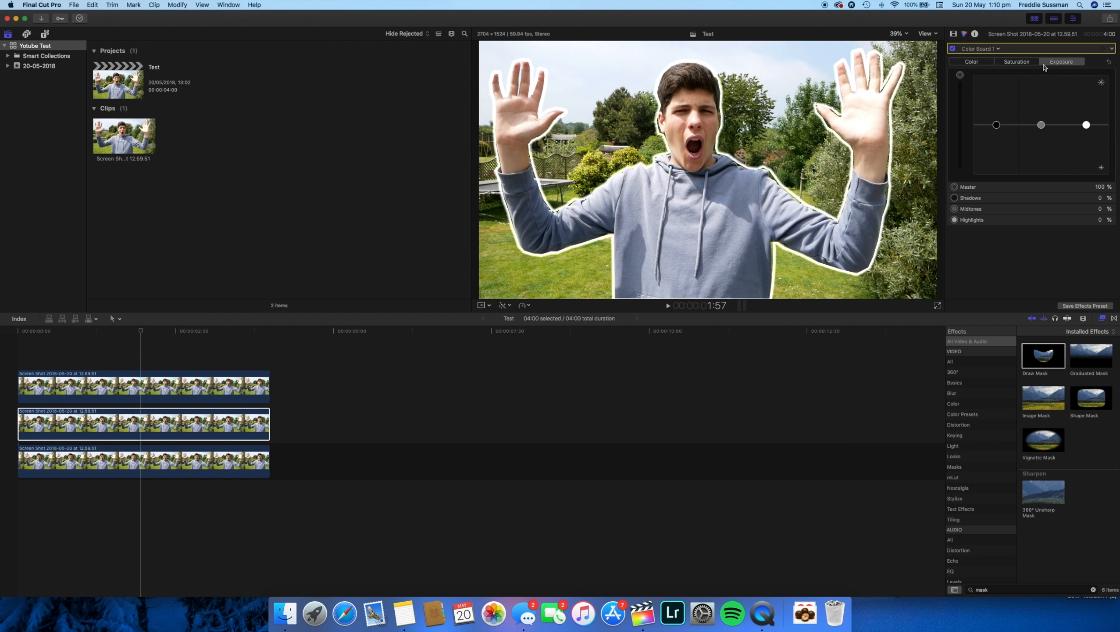
{"action": "left_click", "coordinate": [980, 63]}
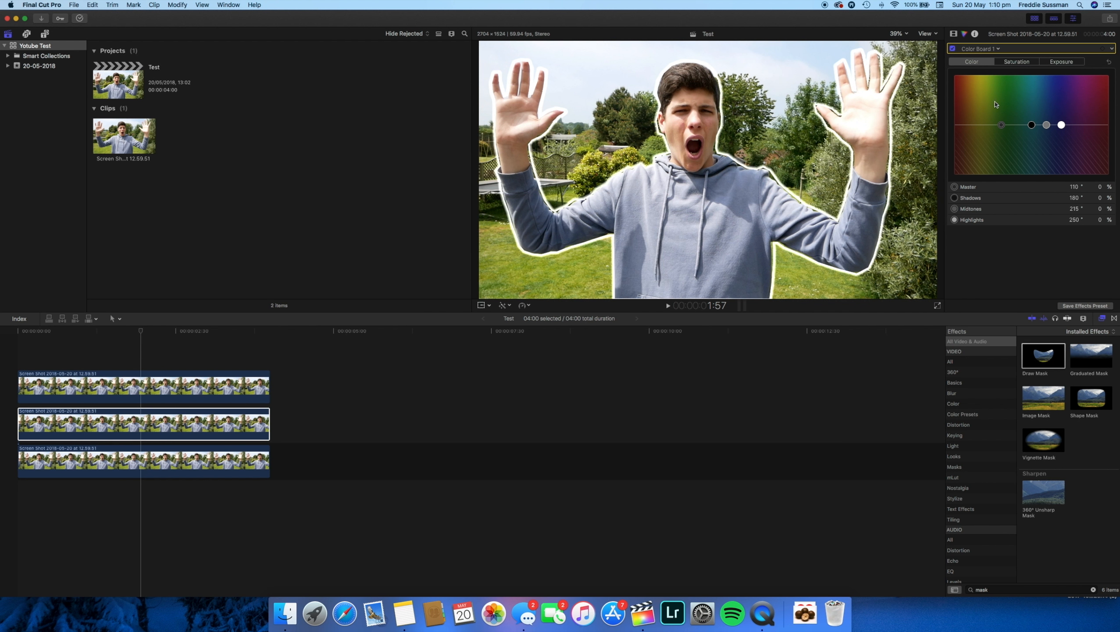
{"action": "left_click", "coordinate": [1001, 125]}
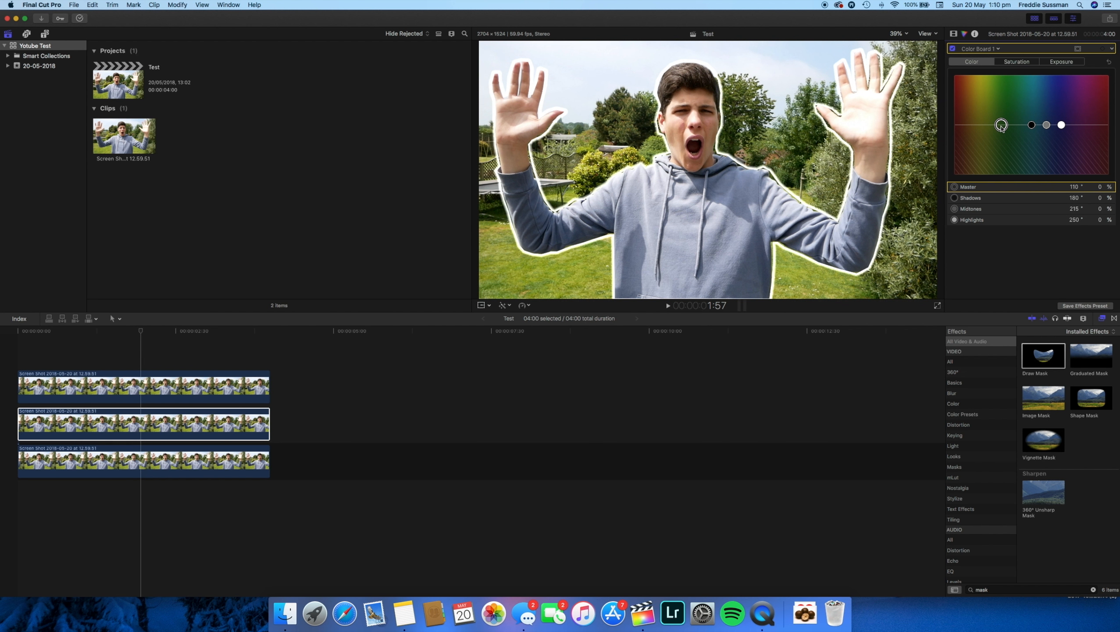
{"action": "left_click_drag", "start_coordinate": [1002, 126], "coordinate": [976, 201]}
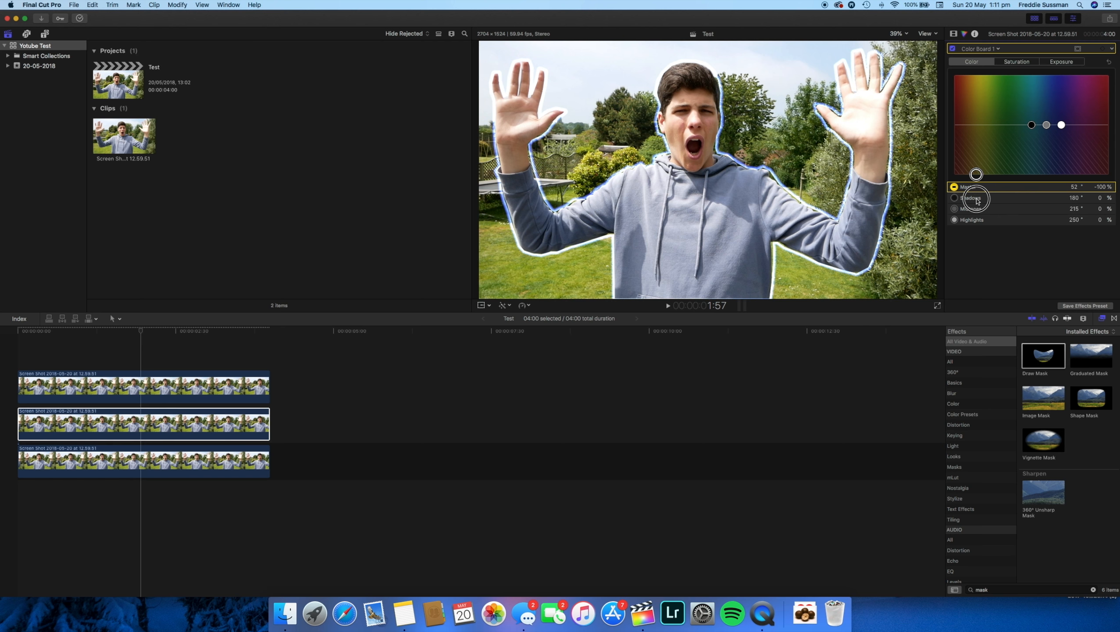
{"action": "left_click_drag", "start_coordinate": [1033, 130], "coordinate": [980, 193]}
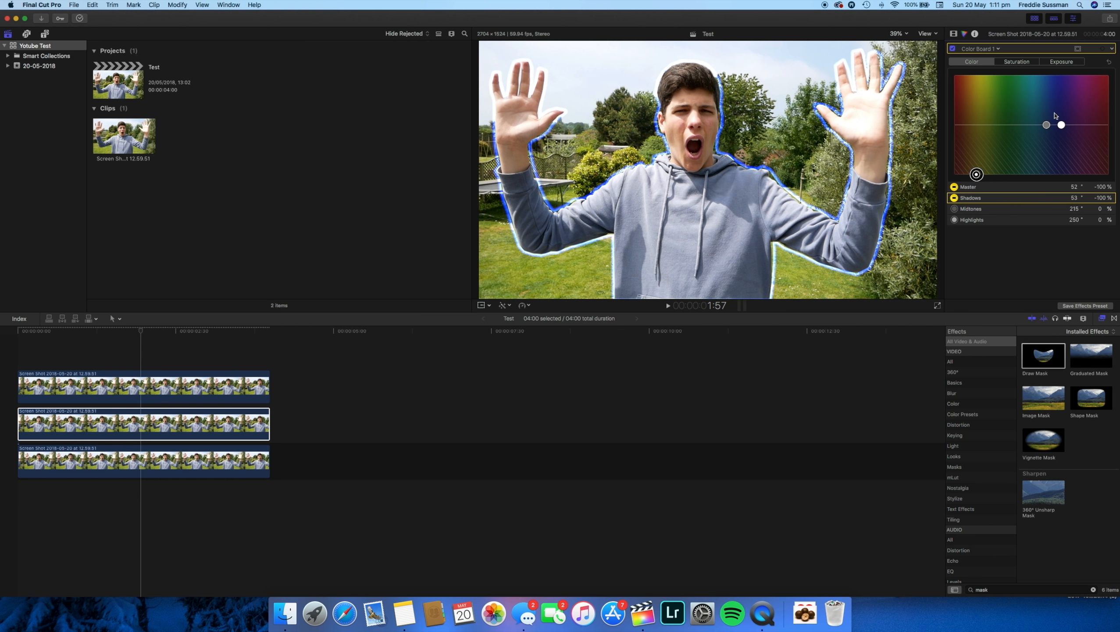
{"action": "left_click_drag", "start_coordinate": [1048, 128], "coordinate": [975, 64]}
{"action": "left_click_drag", "start_coordinate": [987, 120], "coordinate": [976, 186]}
{"action": "left_click_drag", "start_coordinate": [1061, 126], "coordinate": [981, 173]}
{"action": "left_click", "coordinate": [986, 215]}
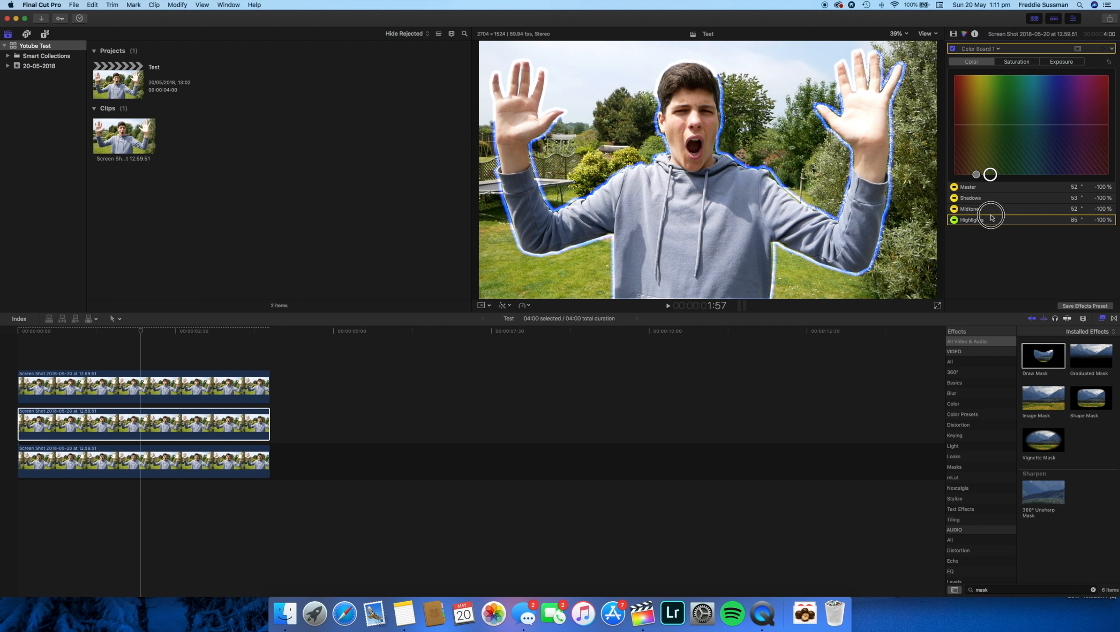
{"action": "left_click_drag", "start_coordinate": [977, 215], "coordinate": [976, 218]}
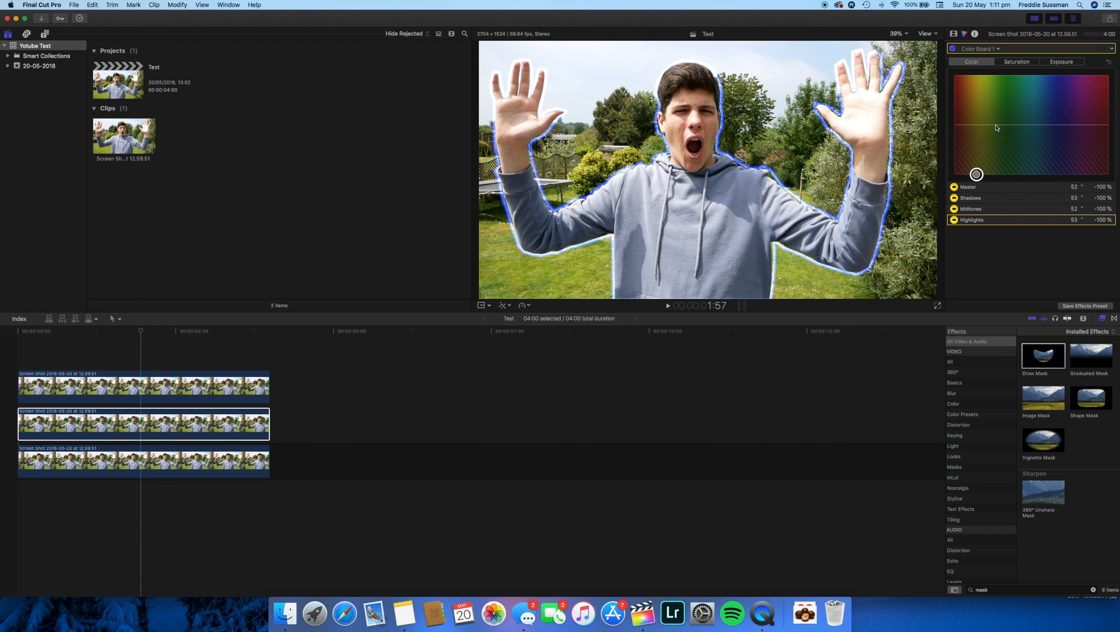
{"action": "left_click", "coordinate": [1111, 62]}
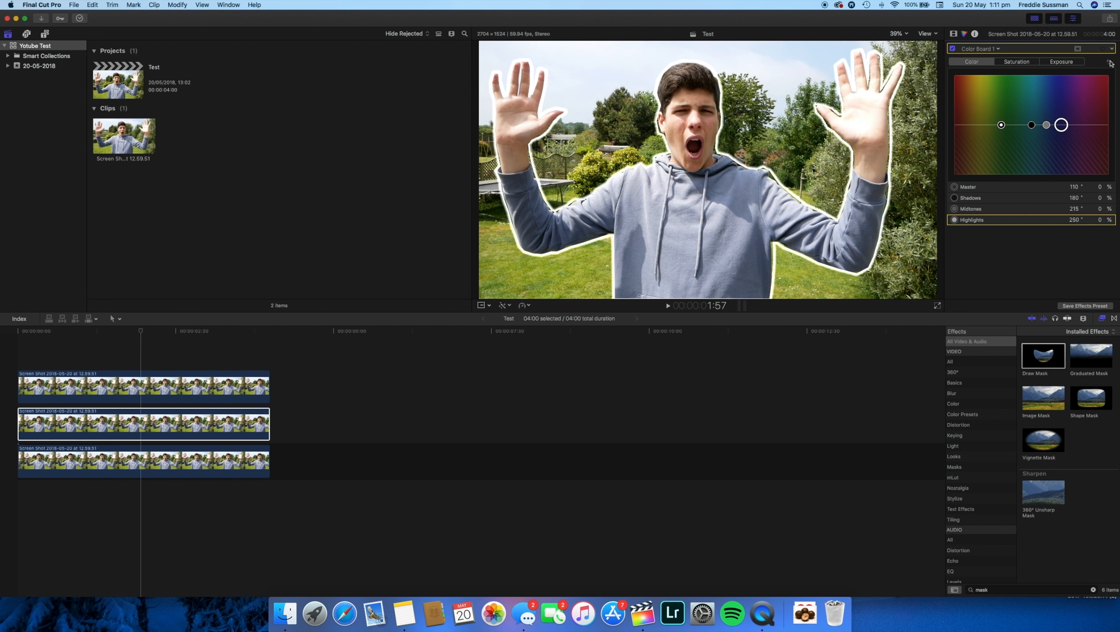
Try a Gaussian blur on the bottom clip with its Amount lowered to about 30, and remove the effect.
{"action": "left_click", "coordinate": [130, 437]}
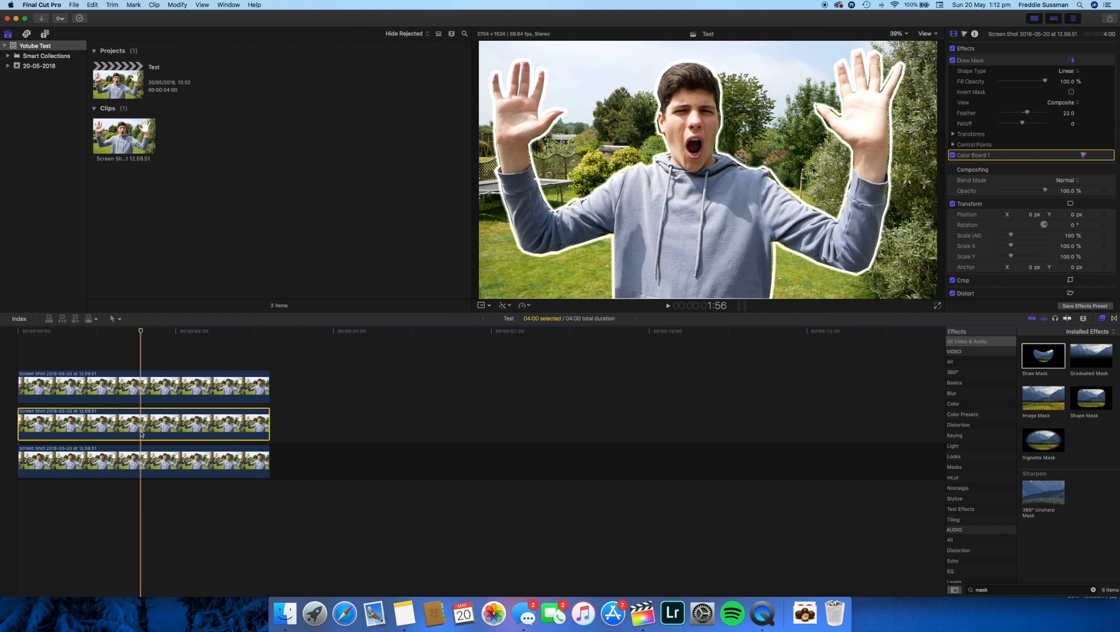
{"action": "left_click", "coordinate": [144, 458]}
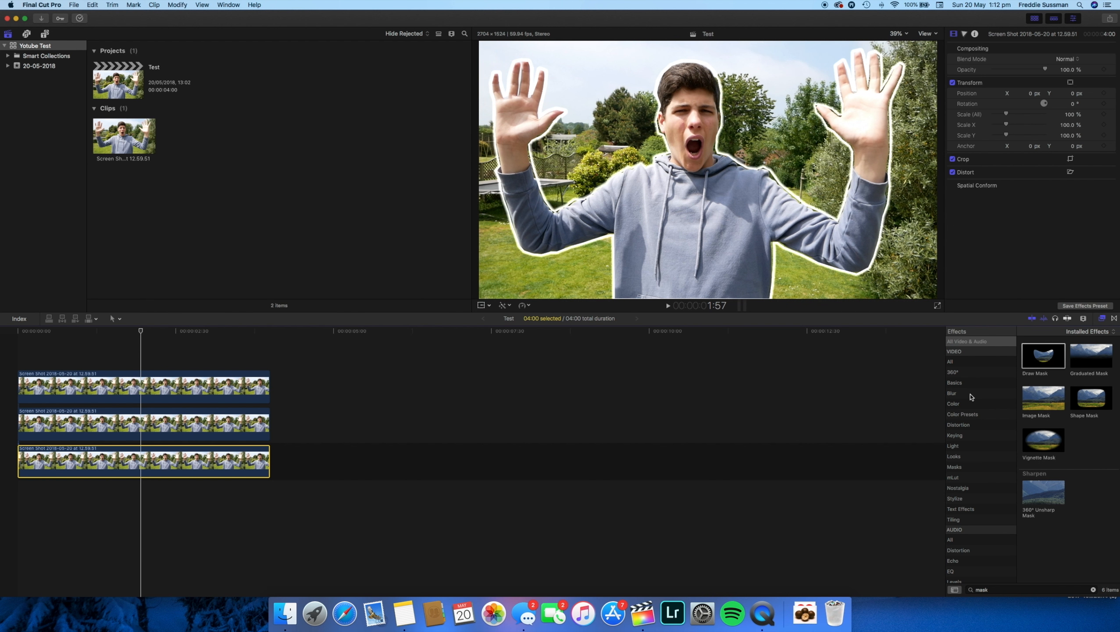
{"action": "left_click", "coordinate": [971, 398]}
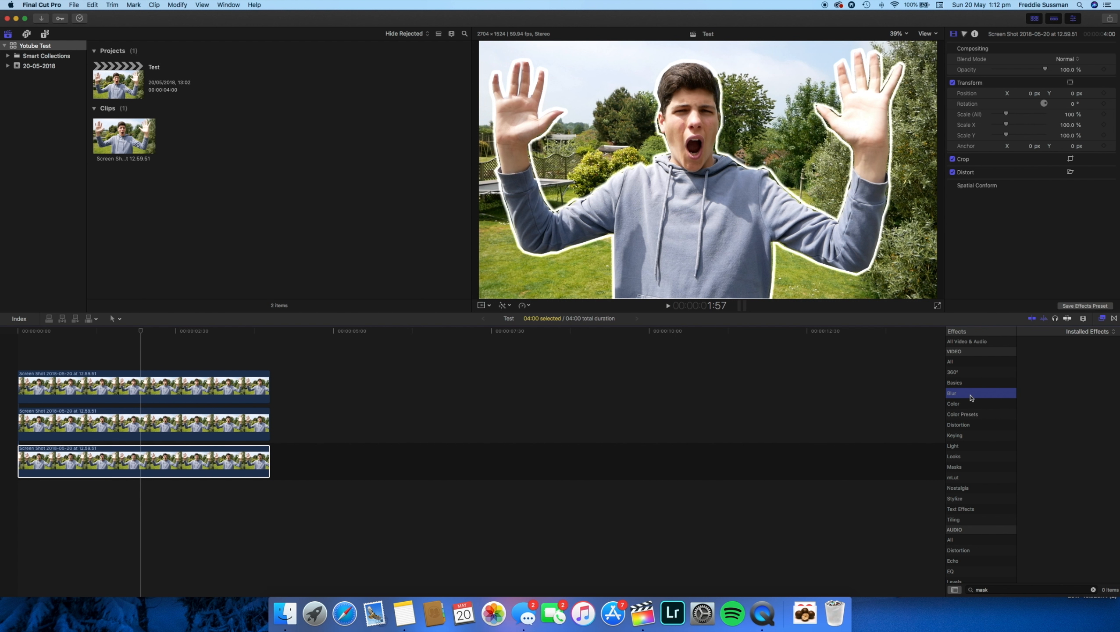
{"action": "left_click", "coordinate": [1056, 589]}
{"action": "left_click", "coordinate": [1093, 589]}
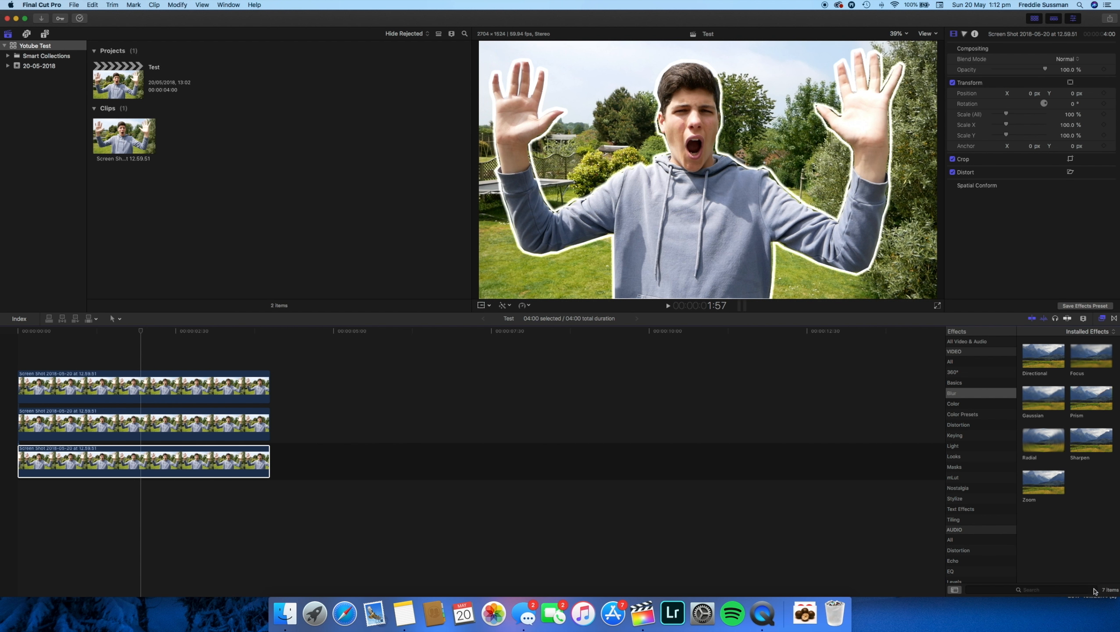
{"action": "left_click", "coordinate": [976, 344]}
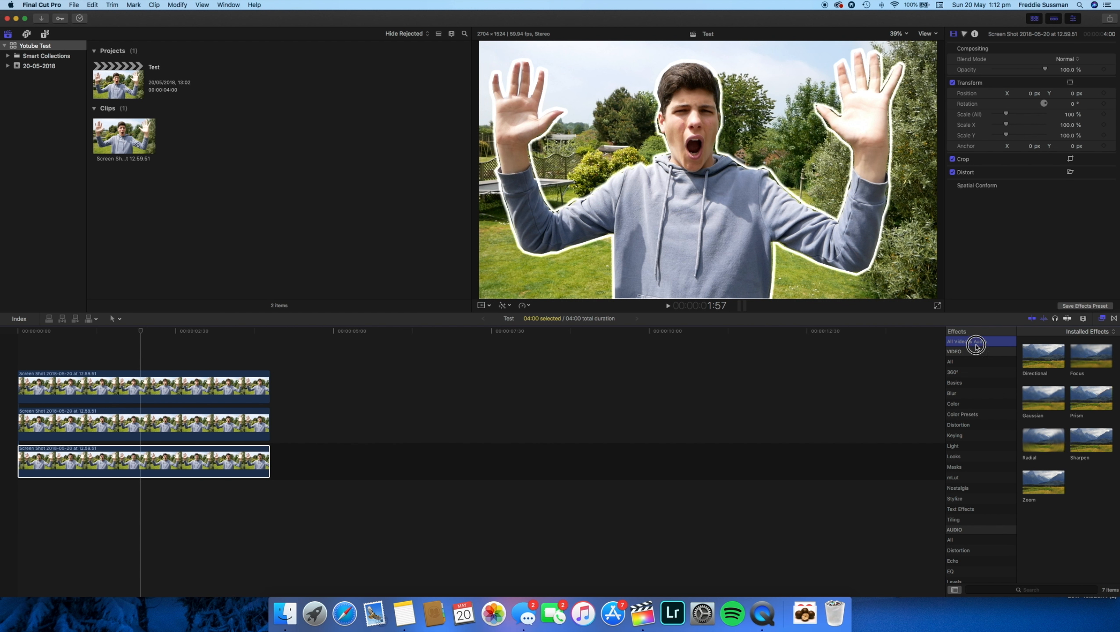
{"action": "left_click", "coordinate": [977, 396]}
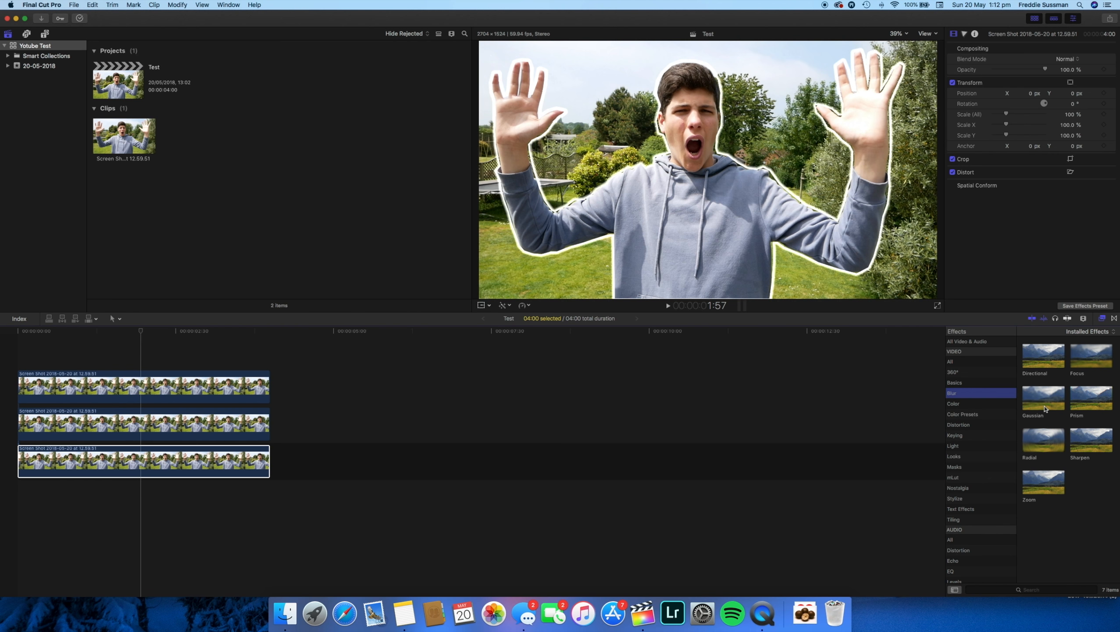
{"action": "mouse_move", "coordinate": [1047, 406]}
{"action": "left_click_drag", "start_coordinate": [1045, 405], "coordinate": [193, 464]}
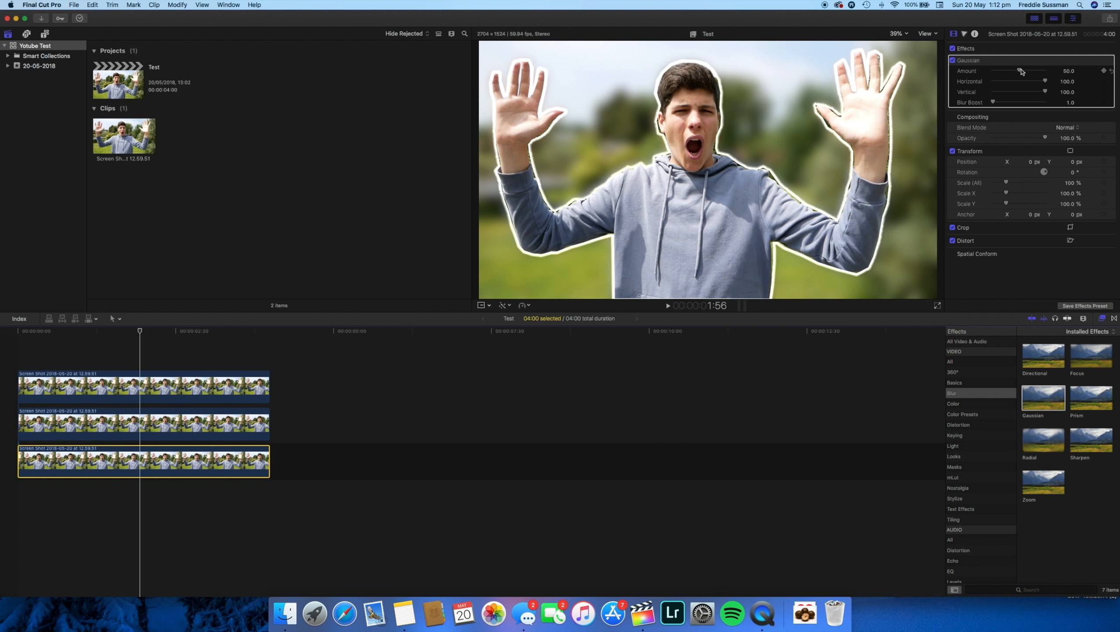
{"action": "mouse_move", "coordinate": [1019, 71]}
{"action": "left_mouse_down"}
{"action": "mouse_move", "coordinate": [1073, 72]}
{"action": "mouse_move", "coordinate": [978, 79]}
{"action": "mouse_move", "coordinate": [1003, 74]}
{"action": "left_mouse_up"}
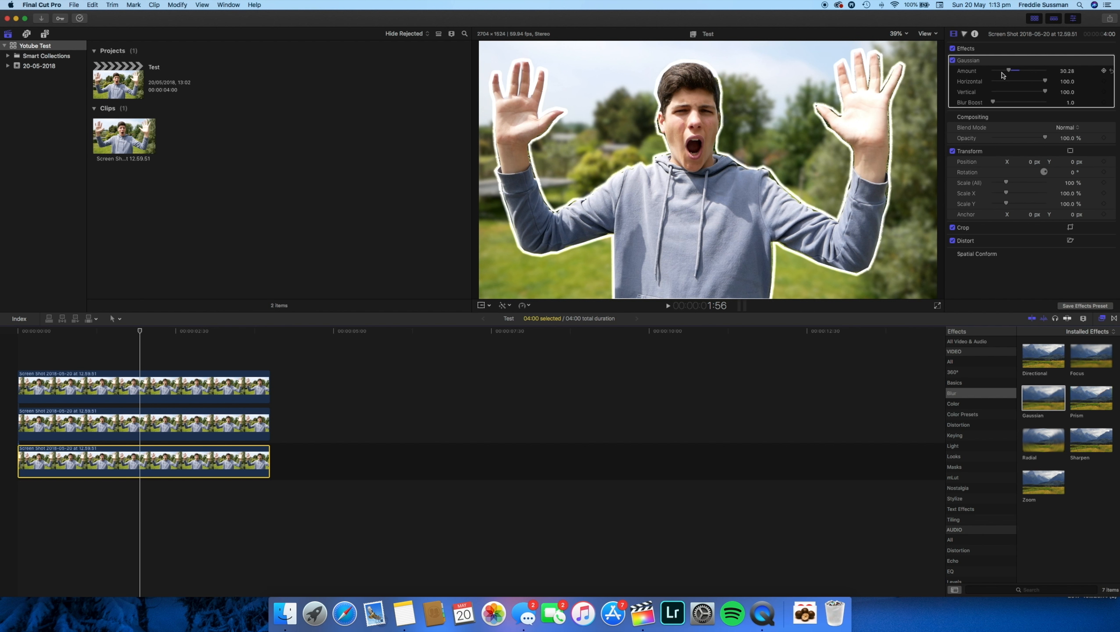
{"action": "key", "text": "Delete"}
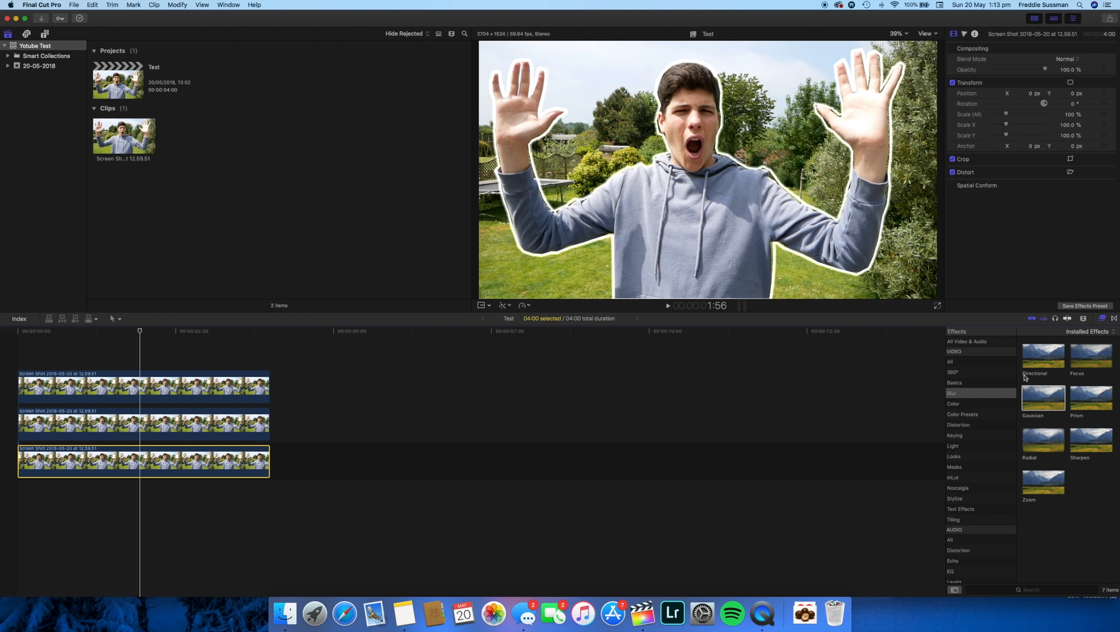
Insert a Gradient generator at the timeline start, between the bottom clip and the two masked clips above it.
{"action": "left_click", "coordinate": [168, 481]}
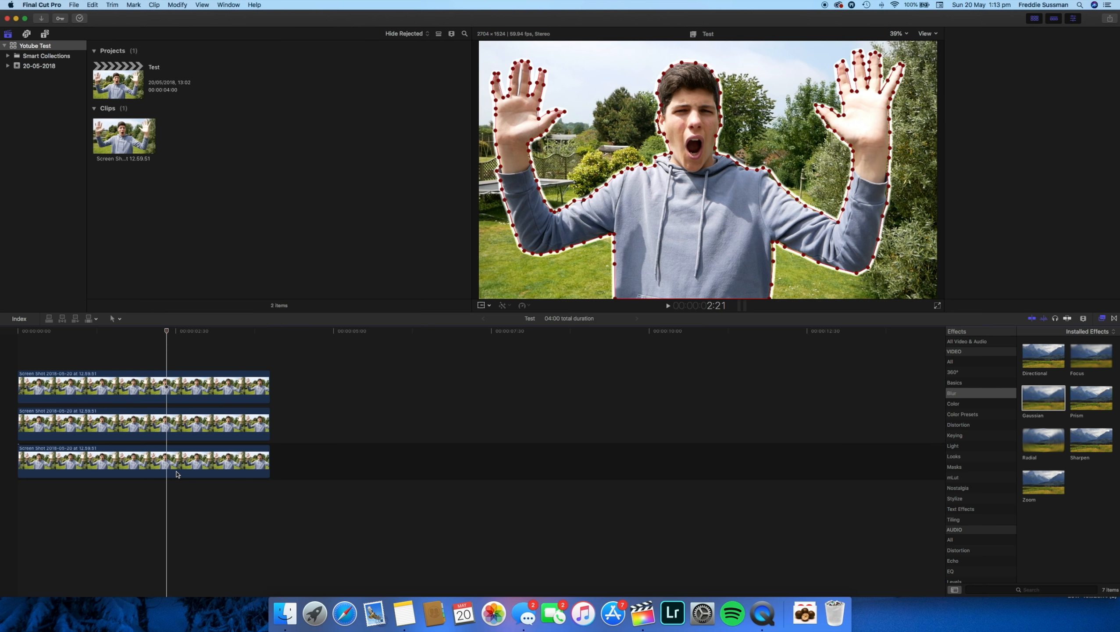
{"action": "left_click", "coordinate": [172, 471]}
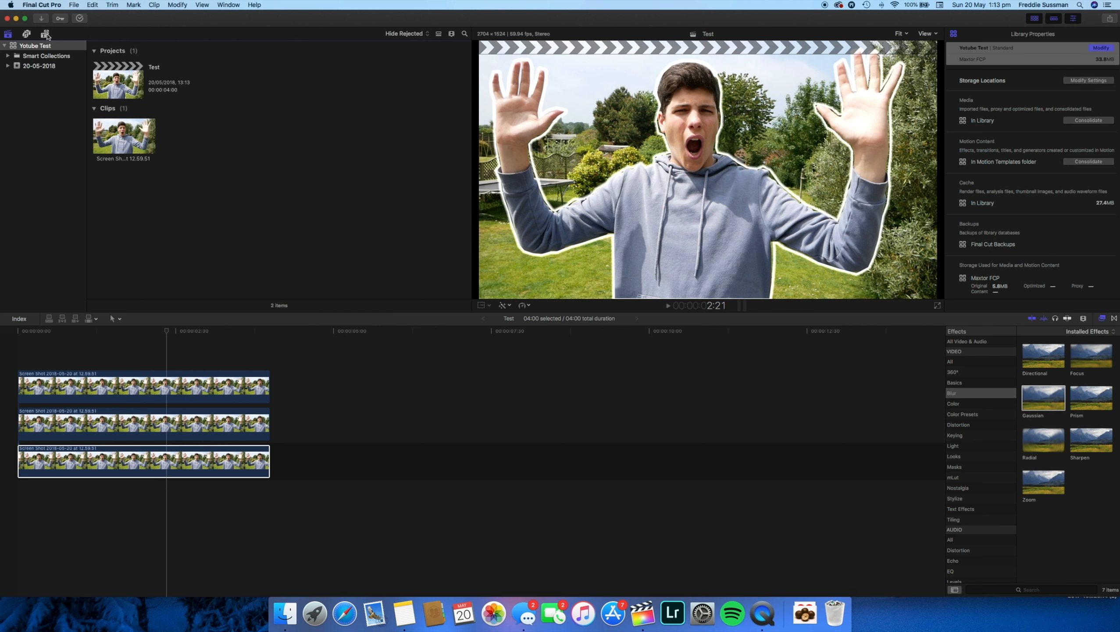
{"action": "left_click", "coordinate": [45, 35]}
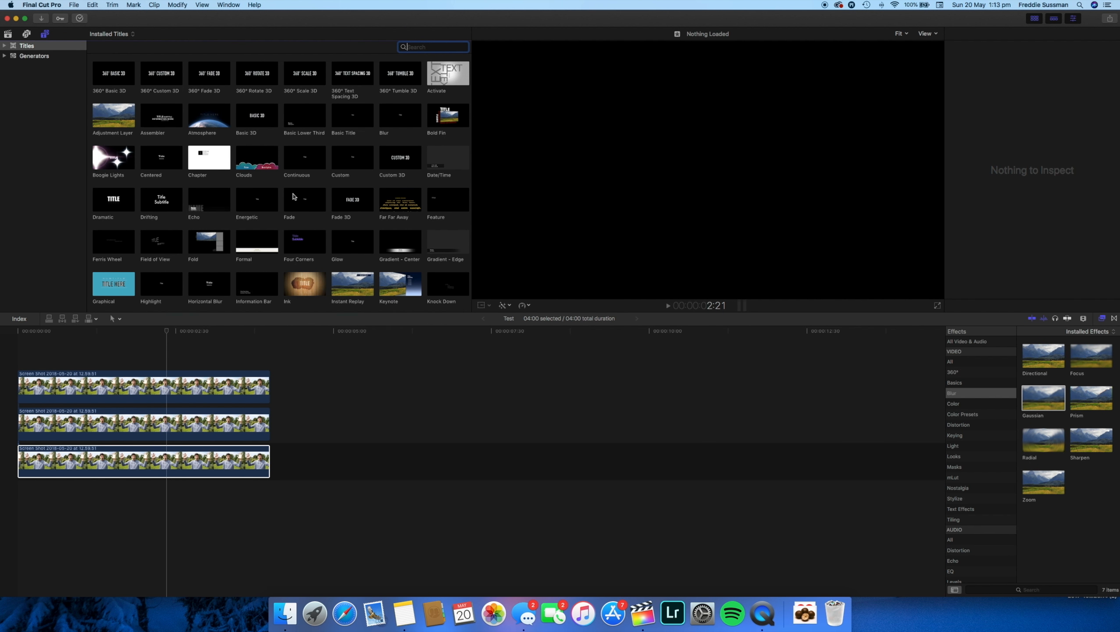
{"action": "scroll", "coordinate": [293, 197], "scroll_direction": "down", "scroll_amount": 5}
{"action": "scroll", "coordinate": [230, 177], "scroll_direction": "up", "scroll_amount": 5}
{"action": "left_click", "coordinate": [36, 57]}
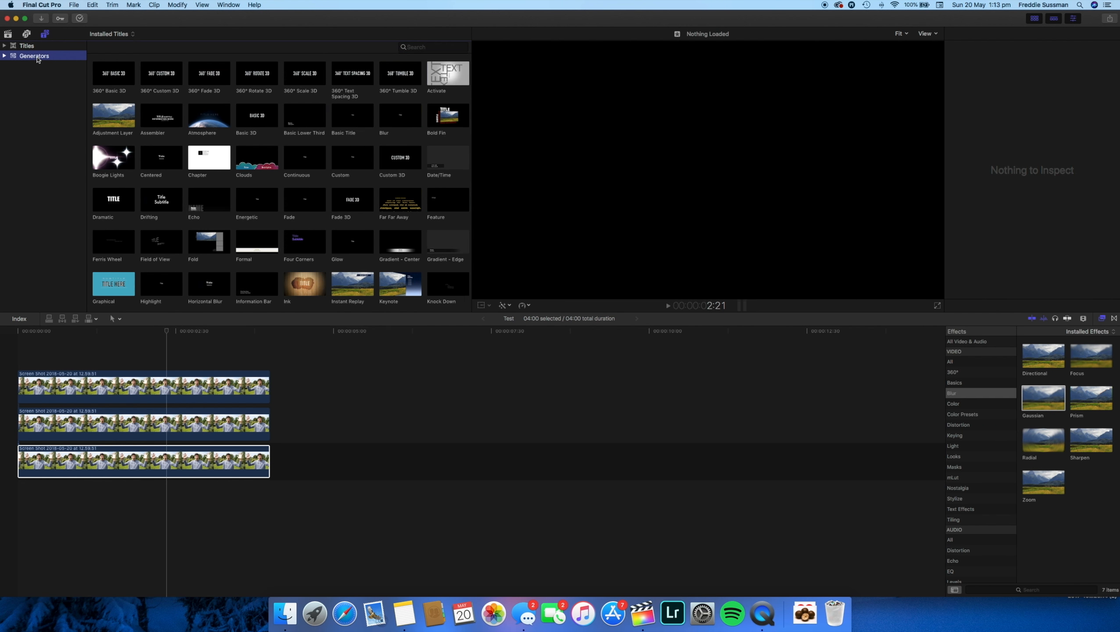
{"action": "scroll", "coordinate": [182, 164], "scroll_direction": "down", "scroll_amount": 1}
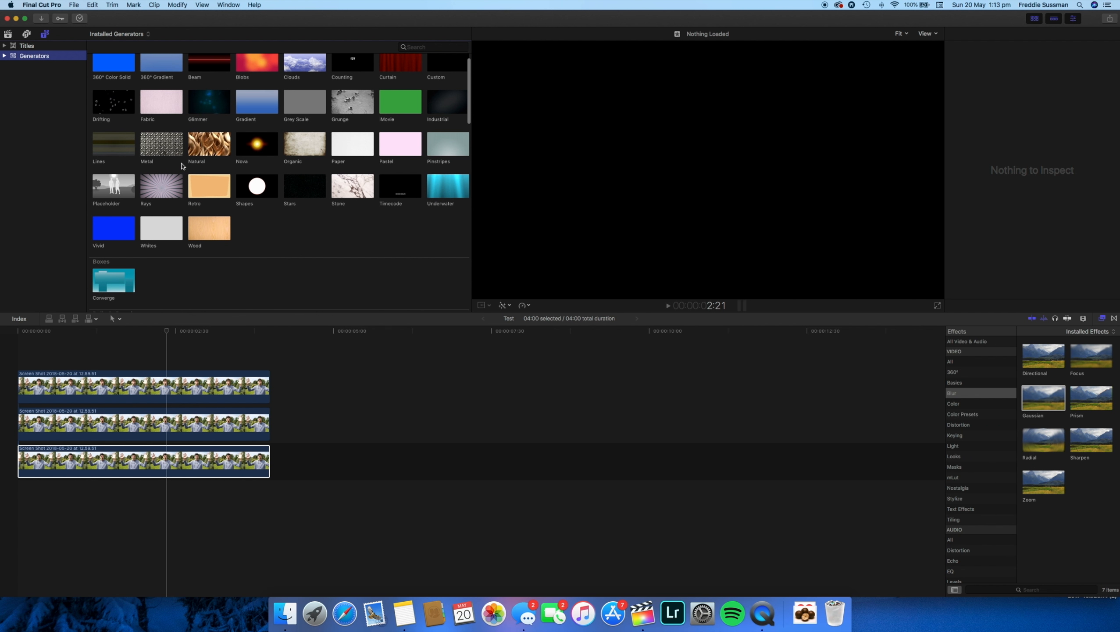
{"action": "scroll", "coordinate": [258, 110], "scroll_direction": "up", "scroll_amount": 2}
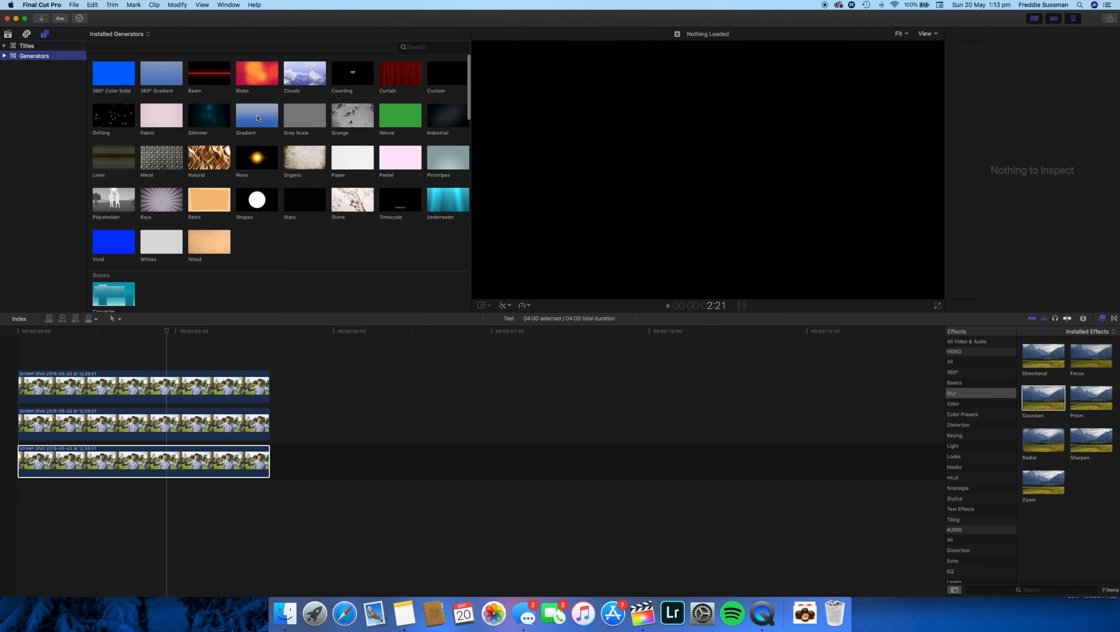
{"action": "left_click_drag", "start_coordinate": [258, 114], "coordinate": [18, 428]}
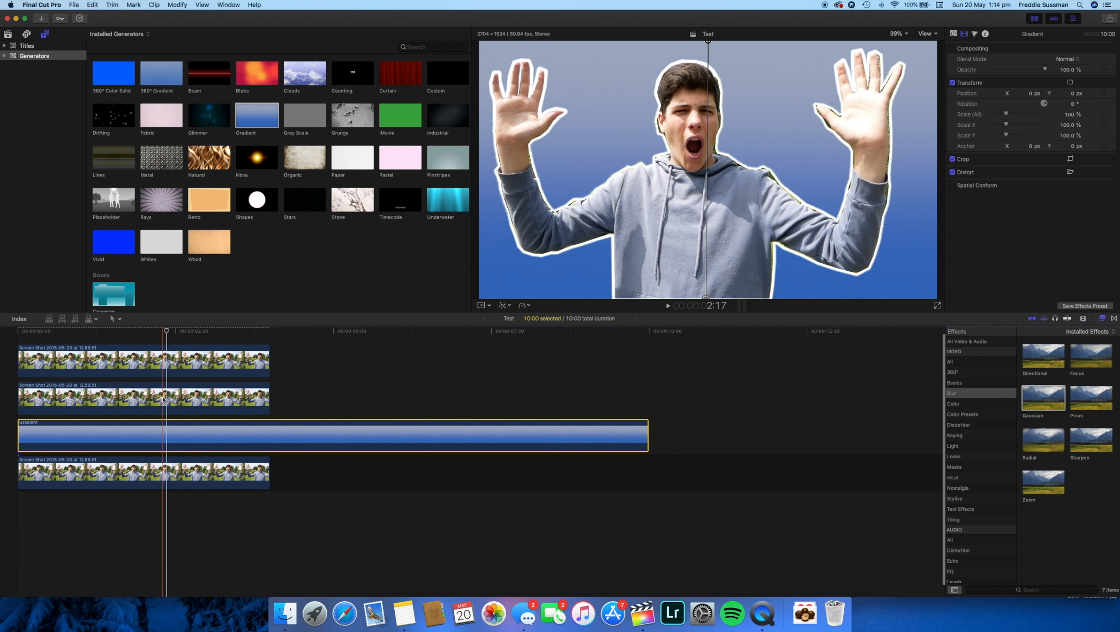
Lower the Gradient clip's opacity to about 73% so the original background shows through.
{"action": "left_click", "coordinate": [168, 480]}
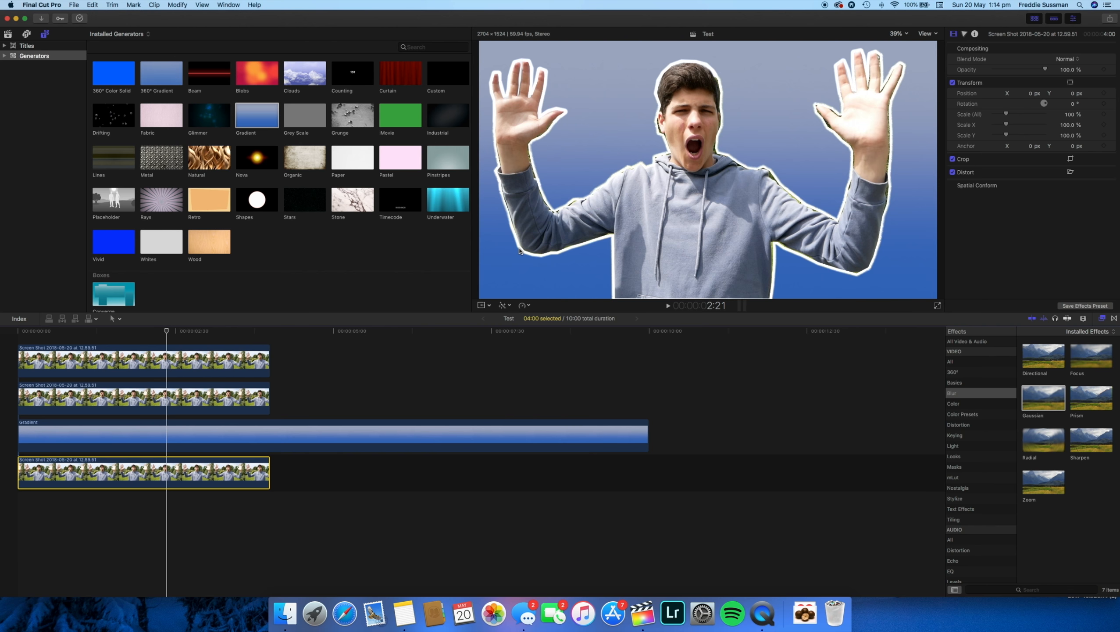
{"action": "left_click", "coordinate": [170, 439]}
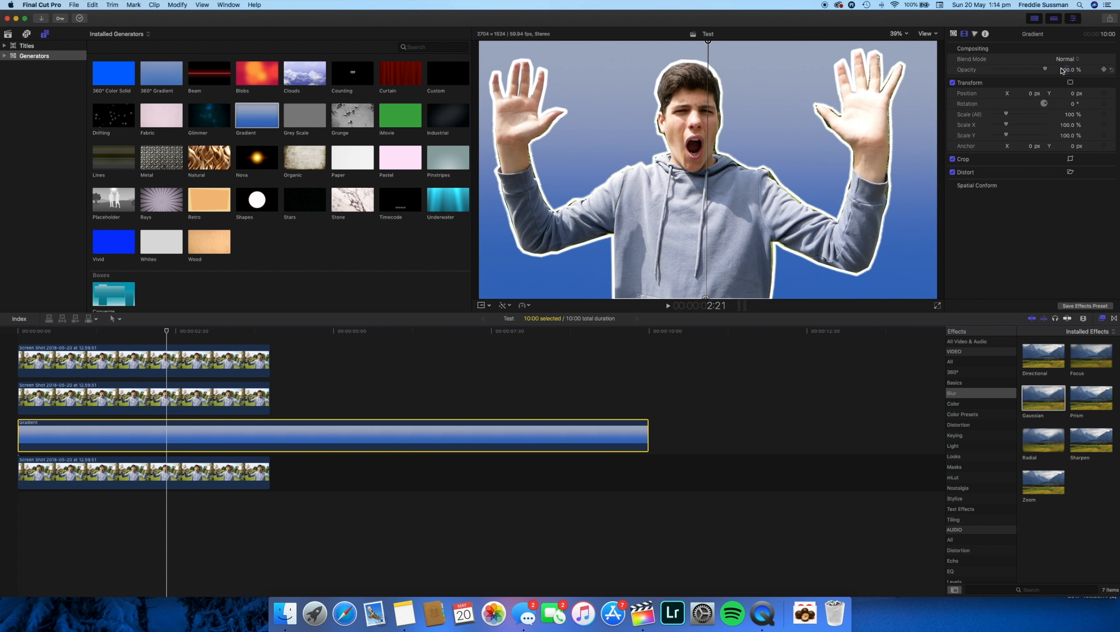
{"action": "left_click", "coordinate": [1046, 70]}
{"action": "mouse_move", "coordinate": [1046, 70]}
{"action": "left_mouse_down"}
{"action": "mouse_move", "coordinate": [970, 77]}
{"action": "mouse_move", "coordinate": [1031, 76]}
{"action": "left_mouse_up"}
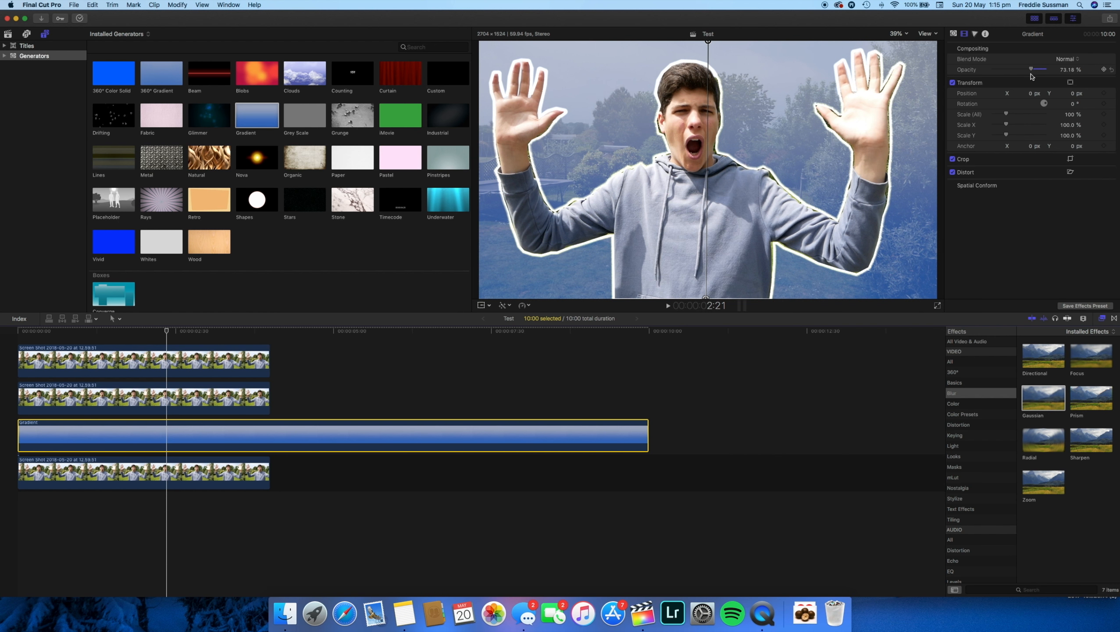
Change Color 1 of the Gradient generator to the Aqua pencil color and close the color picker.
{"action": "left_click", "coordinate": [954, 35]}
{"action": "left_click", "coordinate": [964, 34]}
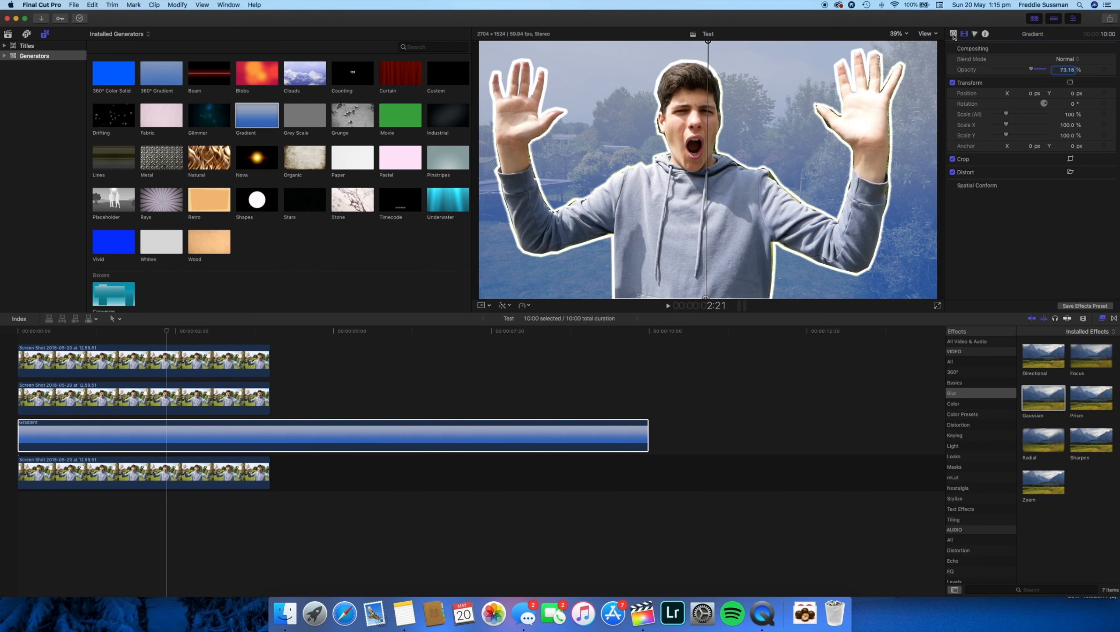
{"action": "left_click", "coordinate": [953, 35]}
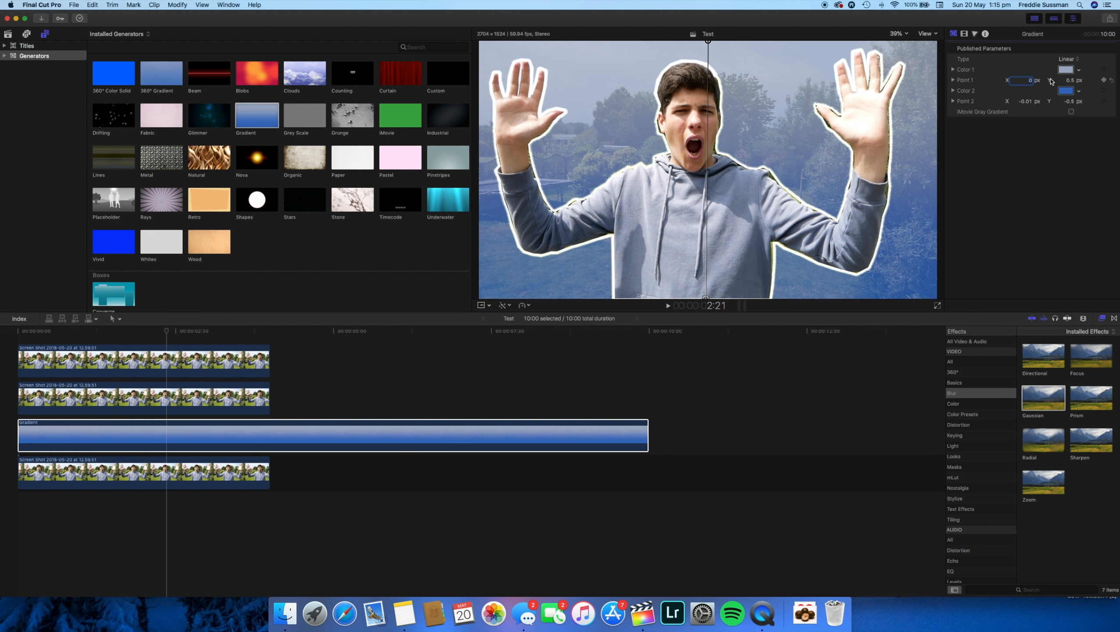
{"action": "left_click", "coordinate": [1066, 70]}
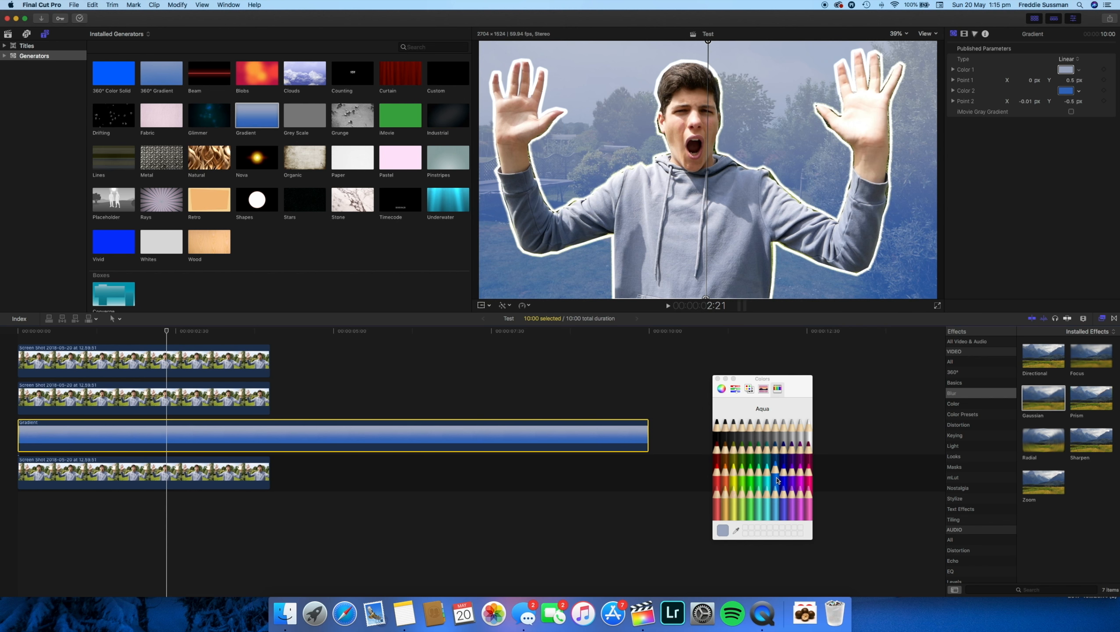
{"action": "left_click", "coordinate": [778, 480]}
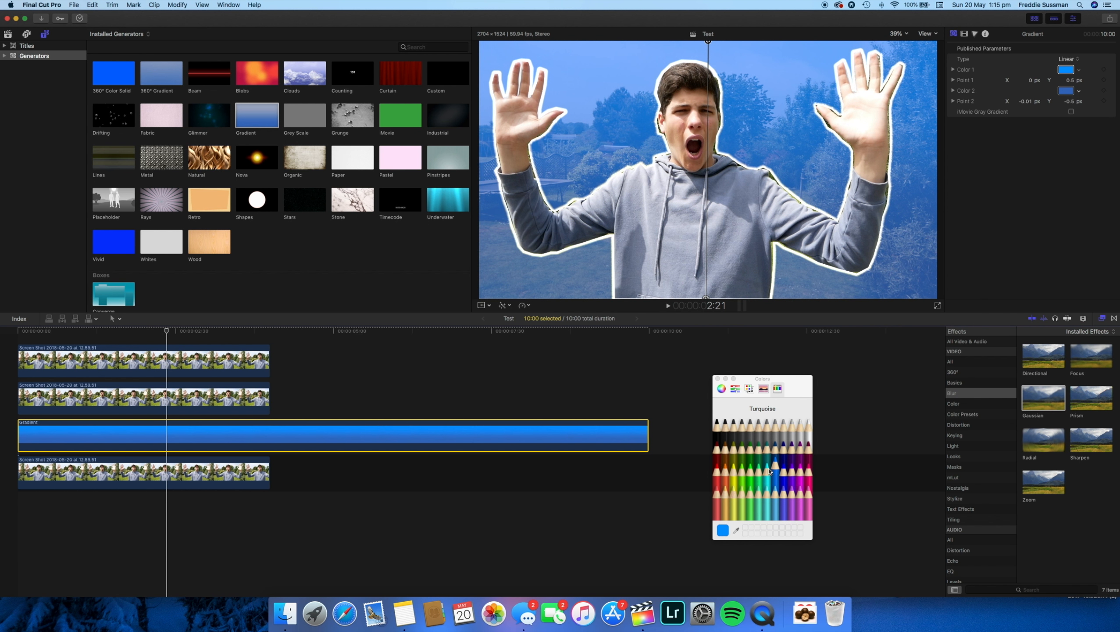
{"action": "left_click", "coordinate": [718, 379]}
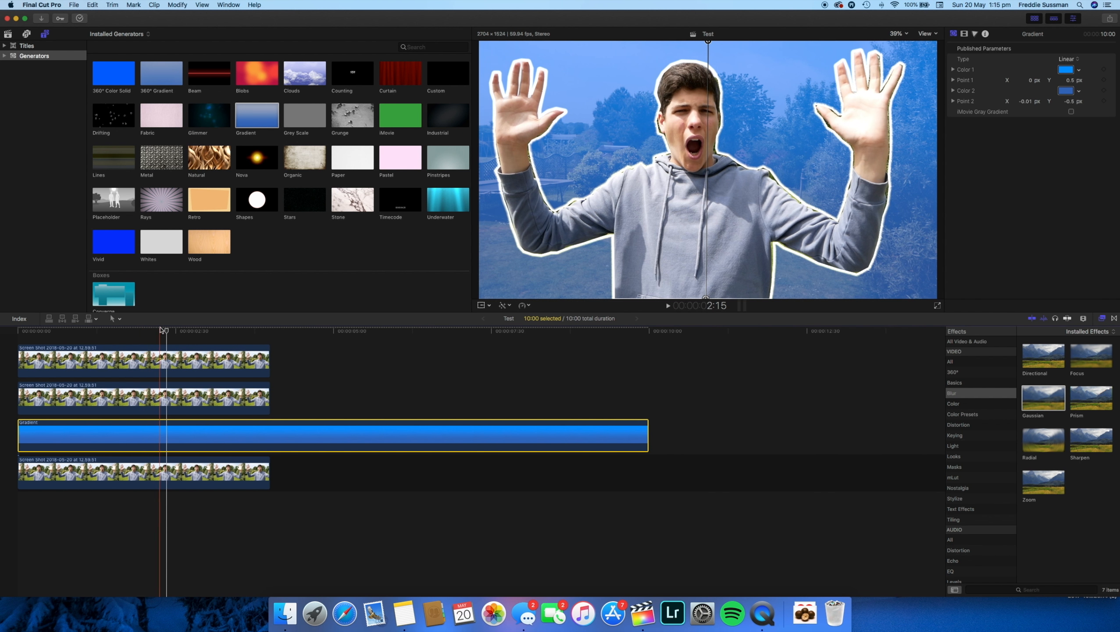
Move the gradient's Point 1 to about -0.01, 0.46 px and Point 2 to about 0.01, -0.49 px, and set Color 2 to Strawberry.
{"action": "left_click", "coordinate": [166, 332]}
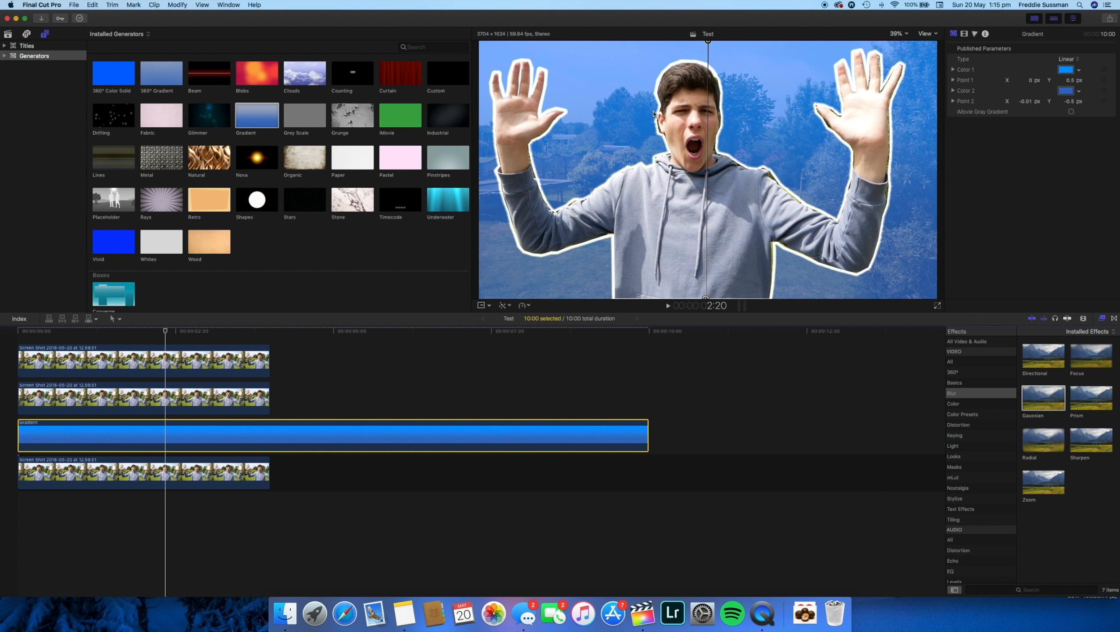
{"action": "mouse_move", "coordinate": [709, 42]}
{"action": "left_mouse_down"}
{"action": "mouse_move", "coordinate": [709, 73]}
{"action": "mouse_move", "coordinate": [706, 47]}
{"action": "left_mouse_up"}
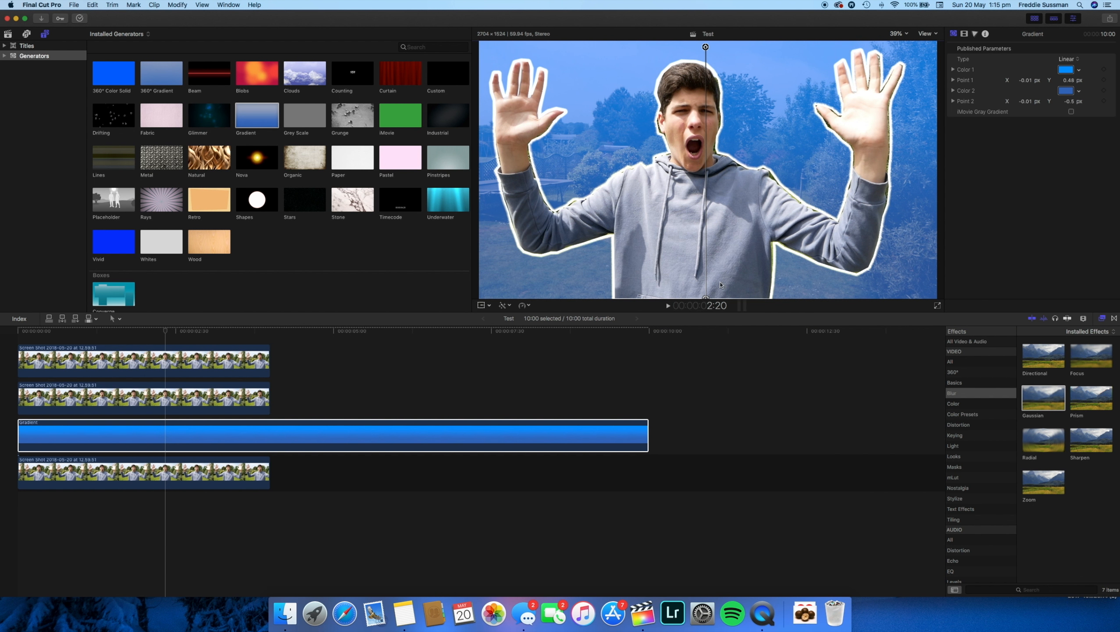
{"action": "mouse_move", "coordinate": [706, 298]}
{"action": "left_mouse_down"}
{"action": "mouse_move", "coordinate": [709, 230]}
{"action": "mouse_move", "coordinate": [710, 299]}
{"action": "left_mouse_up"}
{"action": "left_click", "coordinate": [1068, 90]}
{"action": "left_click", "coordinate": [808, 480]}
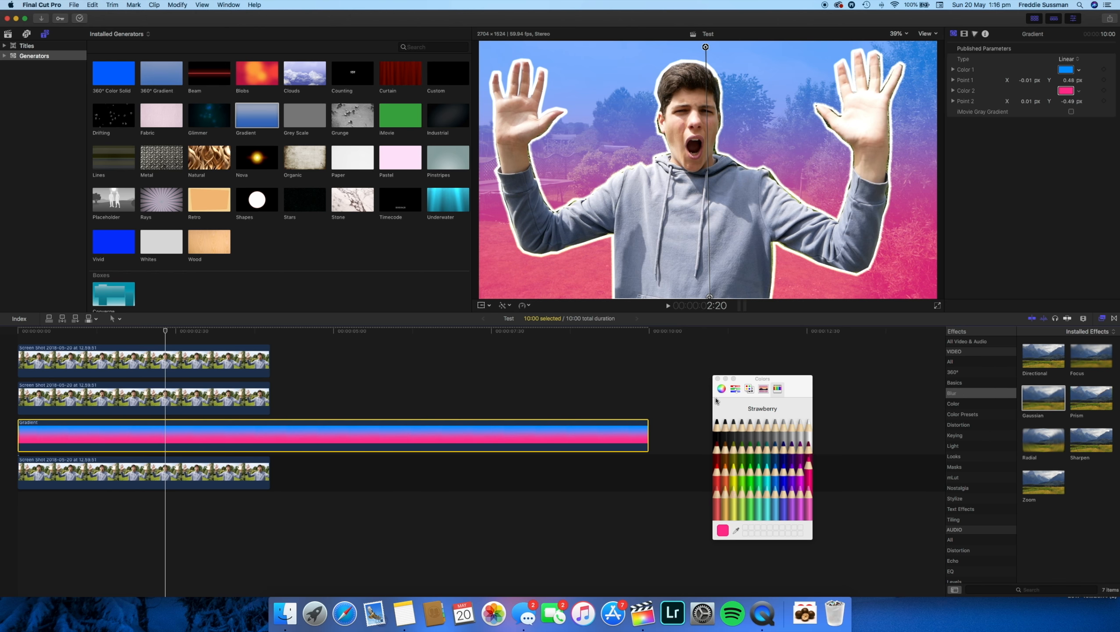
Trim the end of the Gradient clip to a 4:00 duration so it matches the other clips.
{"action": "left_click", "coordinate": [145, 337]}
{"action": "left_click_drag", "start_coordinate": [648, 427], "coordinate": [268, 436]}
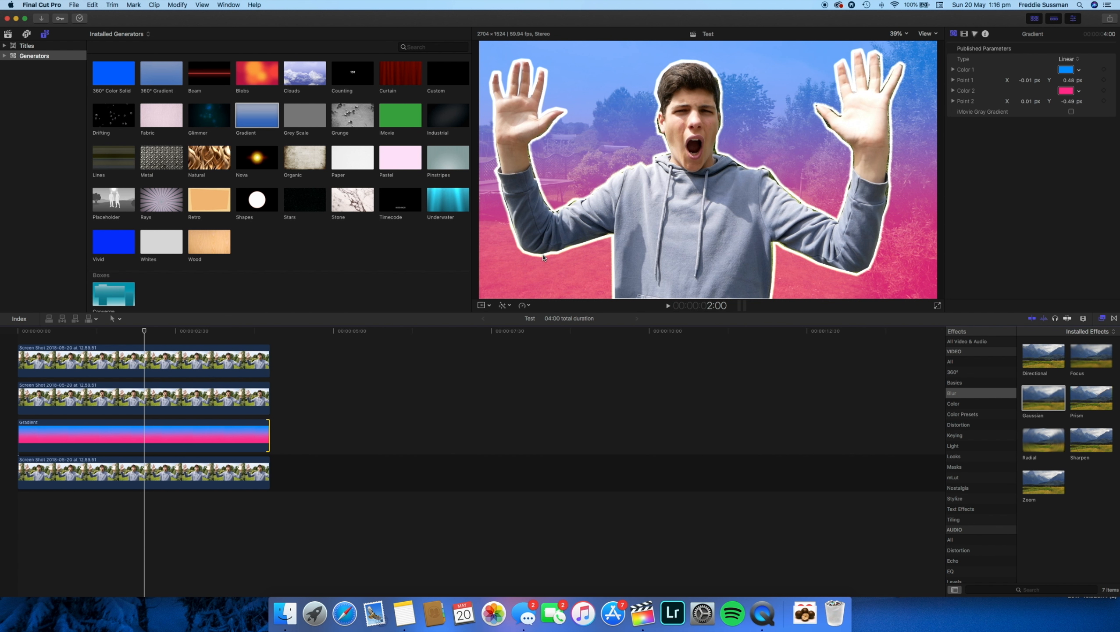
Angle the Gradient clip's blend diagonally by moving Point 1 to about 0.58, 0.34 px and Point 2 to about -0.78, -0.4 px.
{"action": "left_click", "coordinate": [217, 436]}
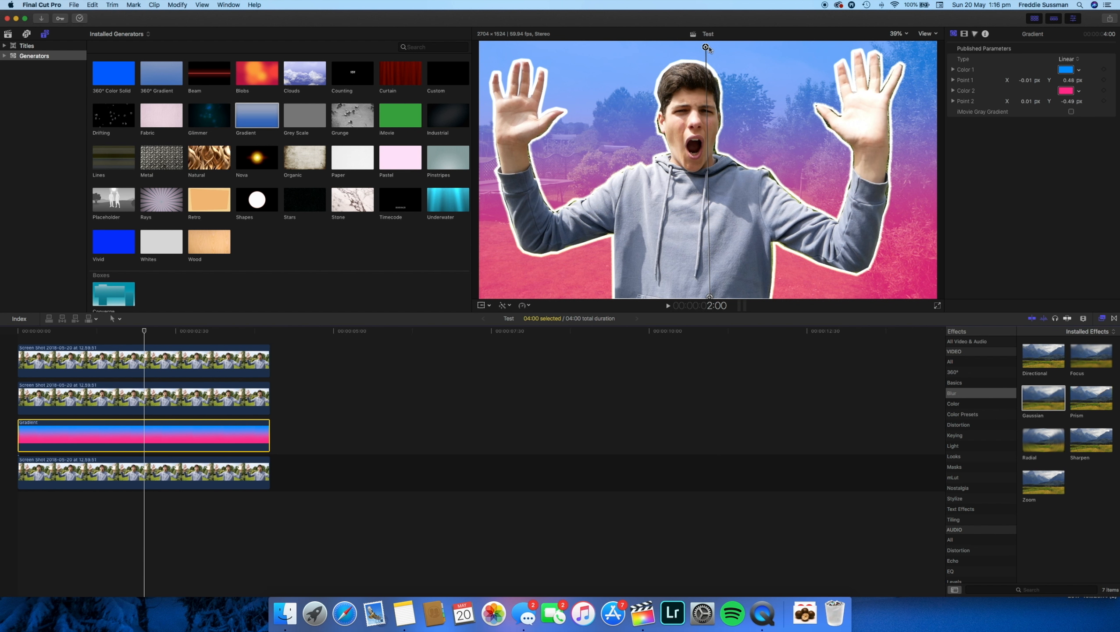
{"action": "left_click_drag", "start_coordinate": [704, 46], "coordinate": [857, 83]}
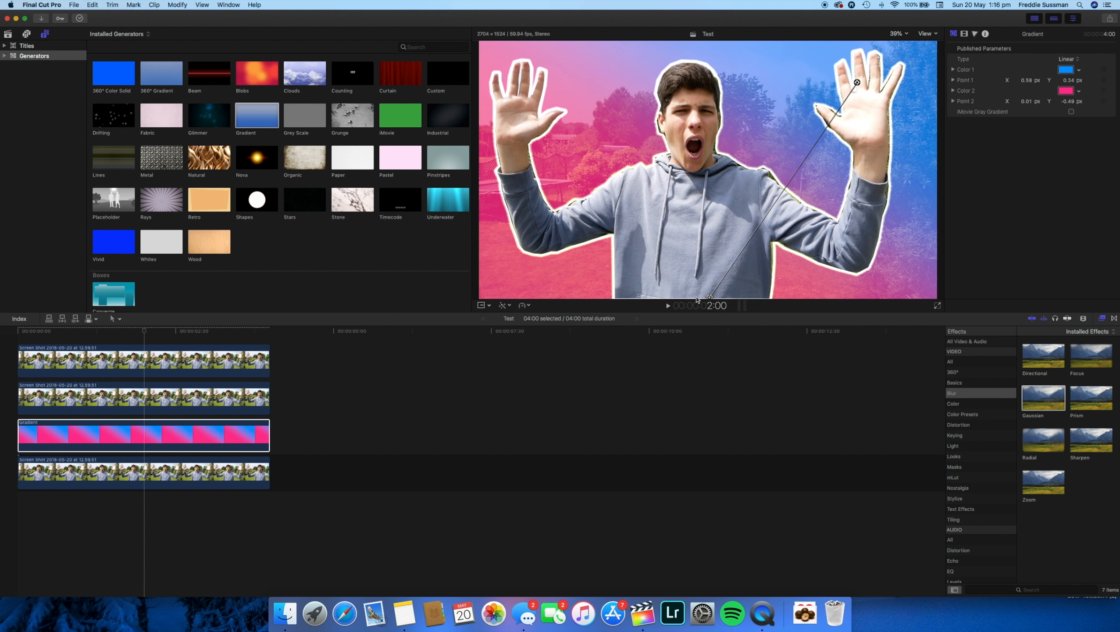
{"action": "left_click_drag", "start_coordinate": [710, 298], "coordinate": [508, 274]}
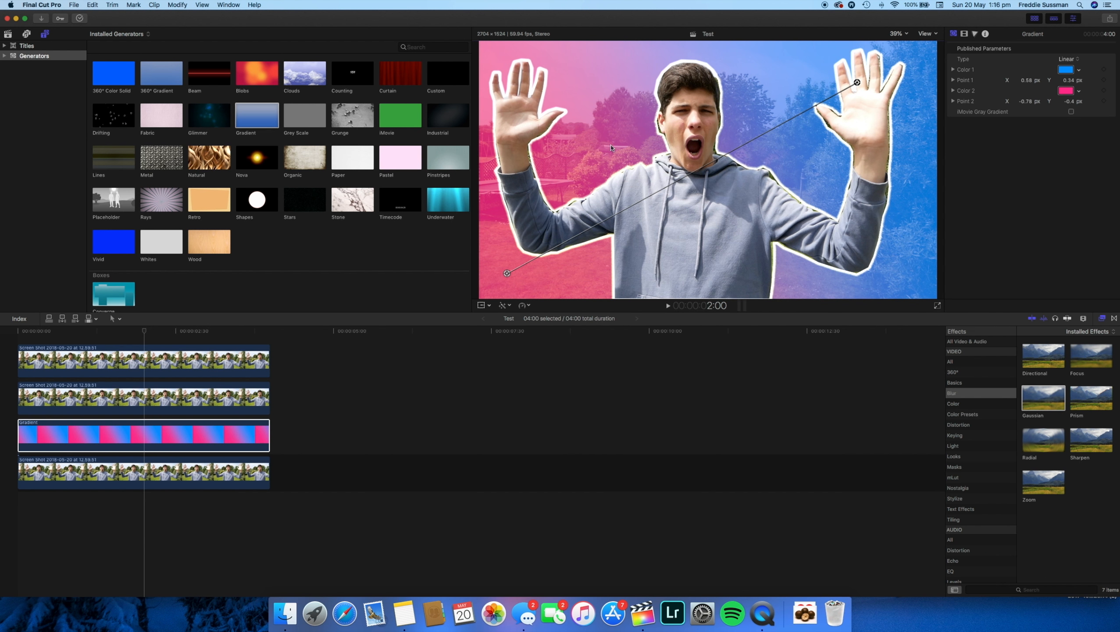
Try a tighter color blend behind the person, ending with Point 1 at about 0.58, 0.13 px and Point 2 at about -0.44, -0.28 px.
{"action": "left_click_drag", "start_coordinate": [857, 83], "coordinate": [755, 157]}
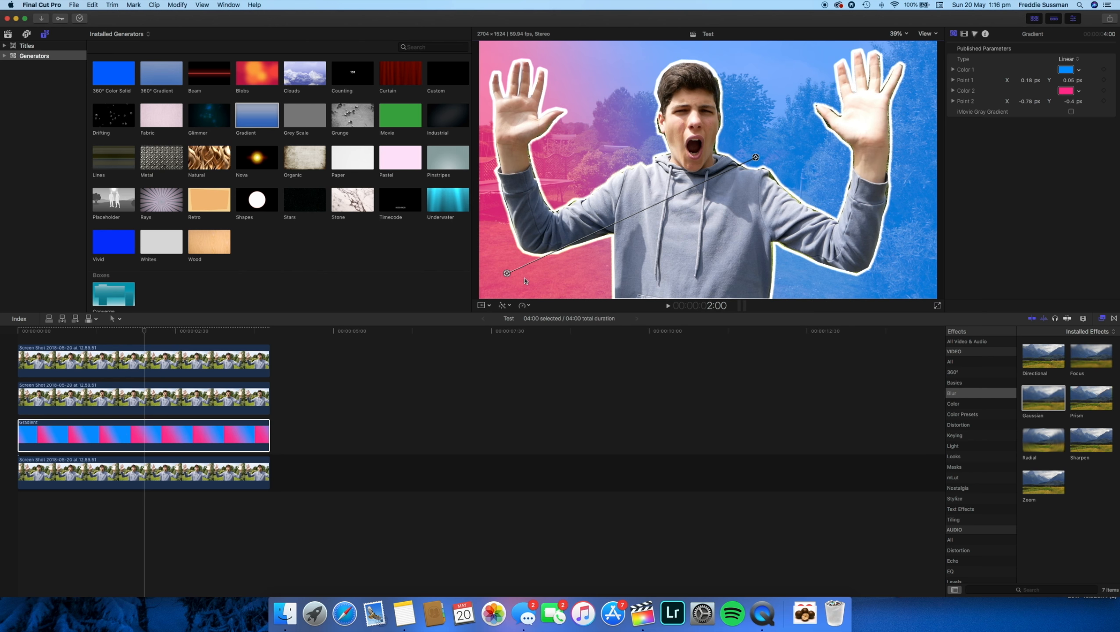
{"action": "left_click_drag", "start_coordinate": [507, 273], "coordinate": [663, 193]}
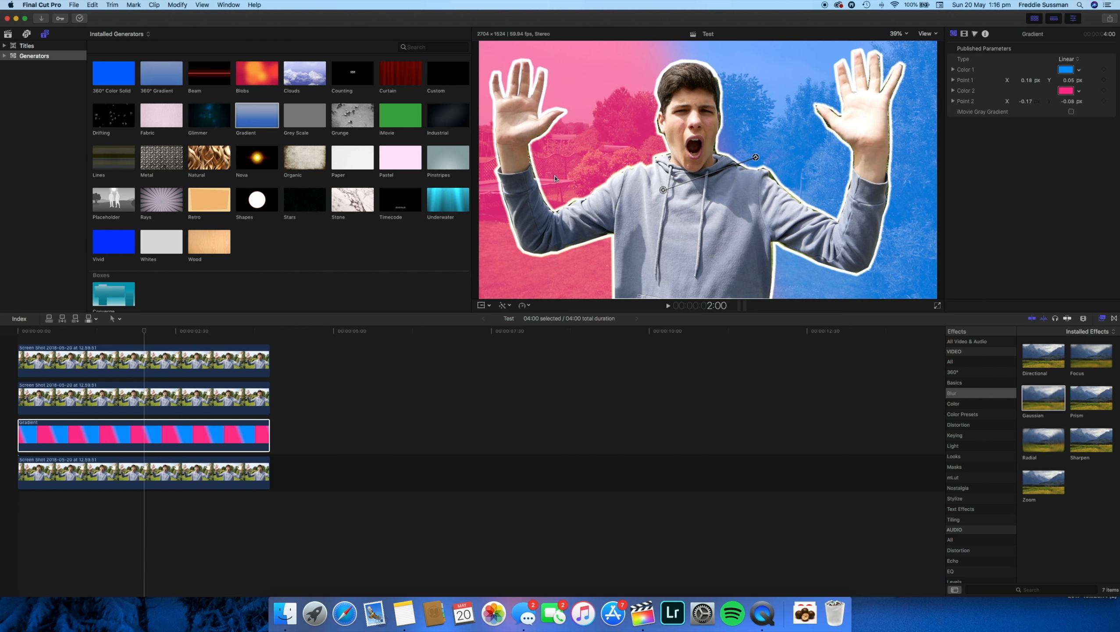
{"action": "left_click_drag", "start_coordinate": [662, 190], "coordinate": [594, 242]}
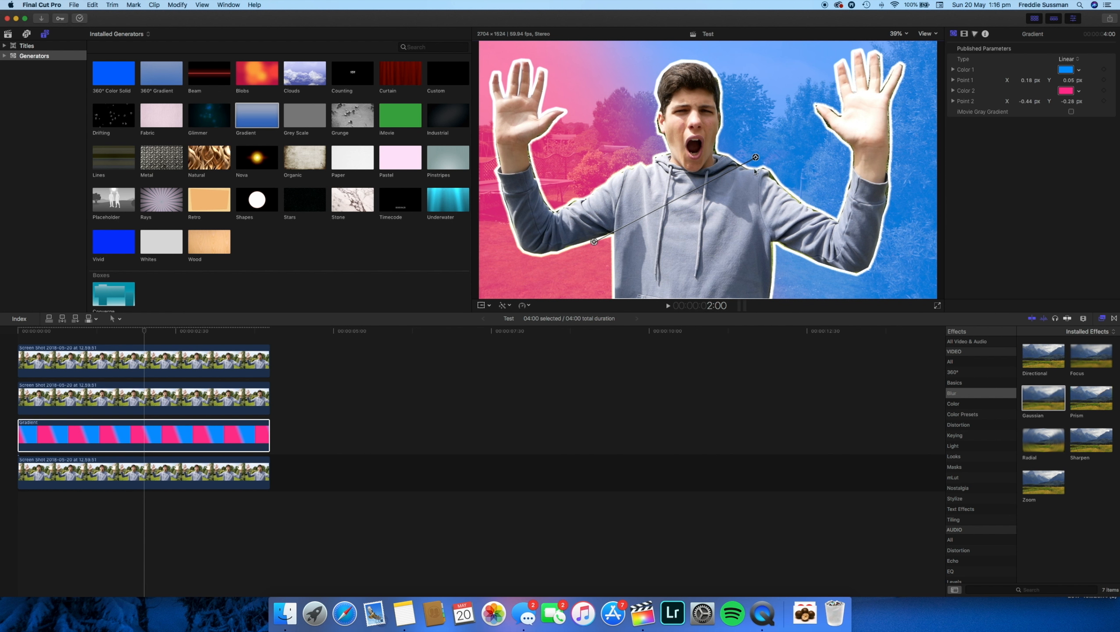
{"action": "left_click_drag", "start_coordinate": [755, 158], "coordinate": [861, 141]}
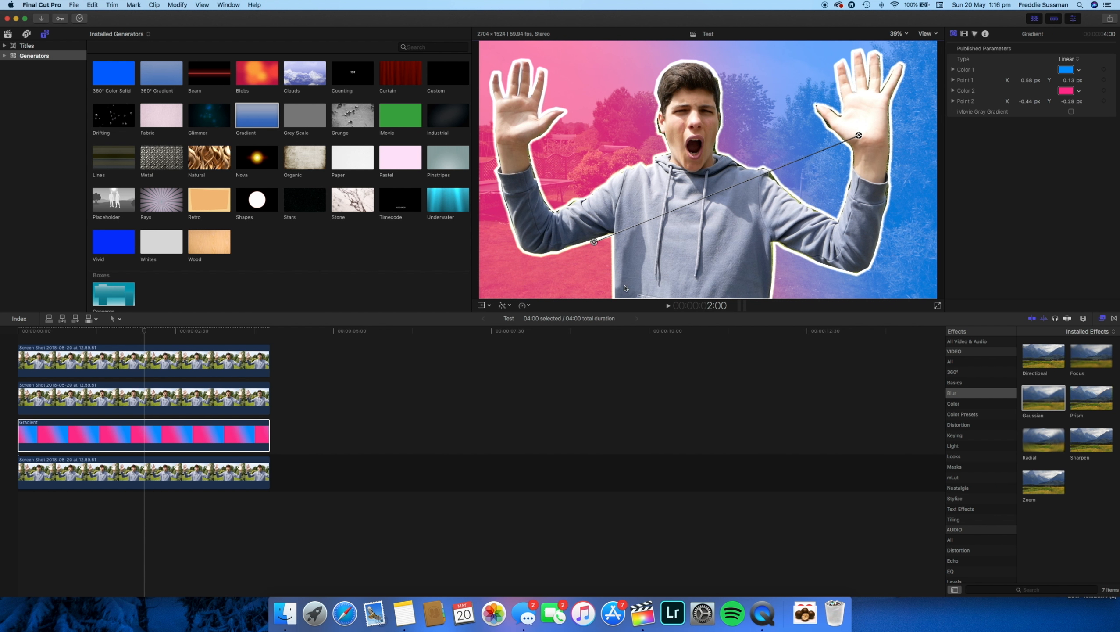
Widen the diagonal blend with Point 2 near the image's lower-left corner and Point 1 on the upper-right raised hand, and select the bottom clip.
{"action": "left_click_drag", "start_coordinate": [602, 238], "coordinate": [506, 277]}
{"action": "left_click_drag", "start_coordinate": [858, 136], "coordinate": [872, 105]}
{"action": "left_click", "coordinate": [158, 472]}
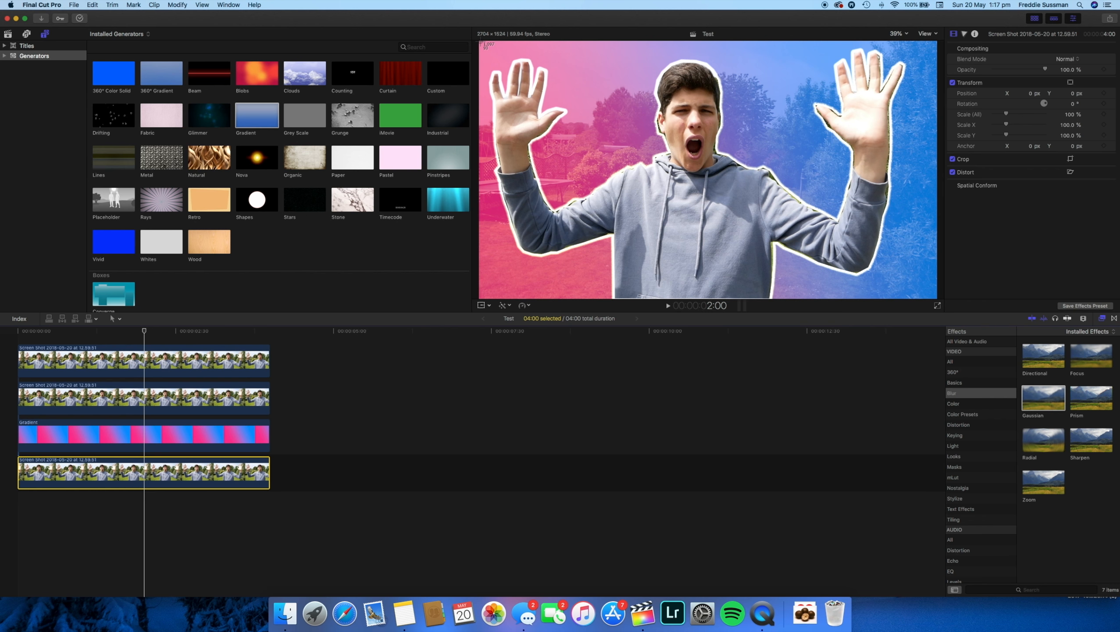
{"action": "left_click_drag", "start_coordinate": [482, 44], "coordinate": [936, 300]}
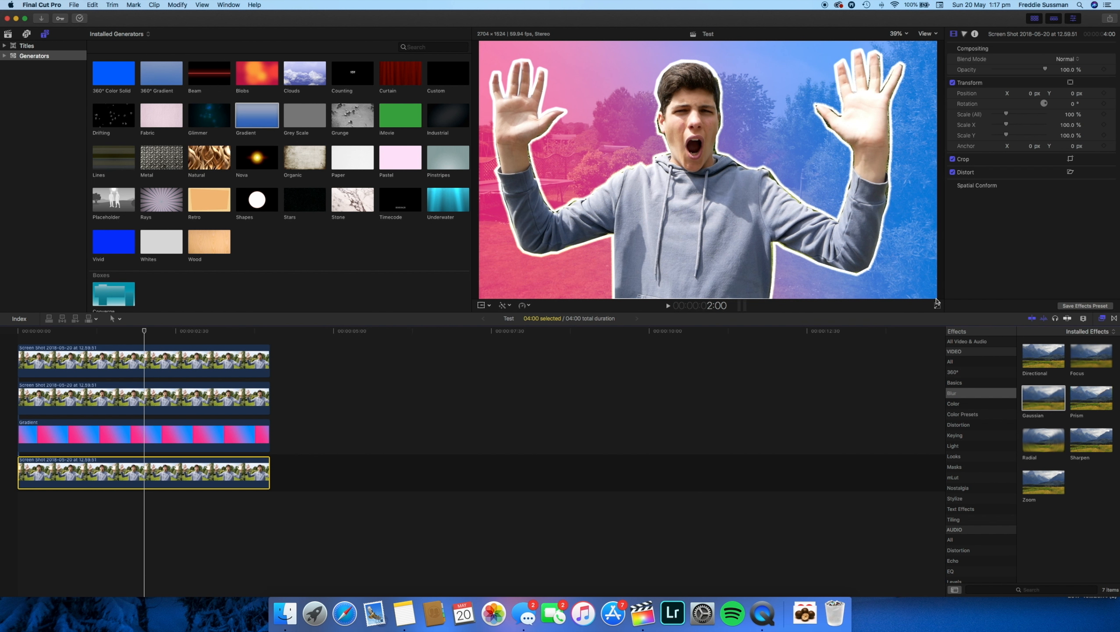